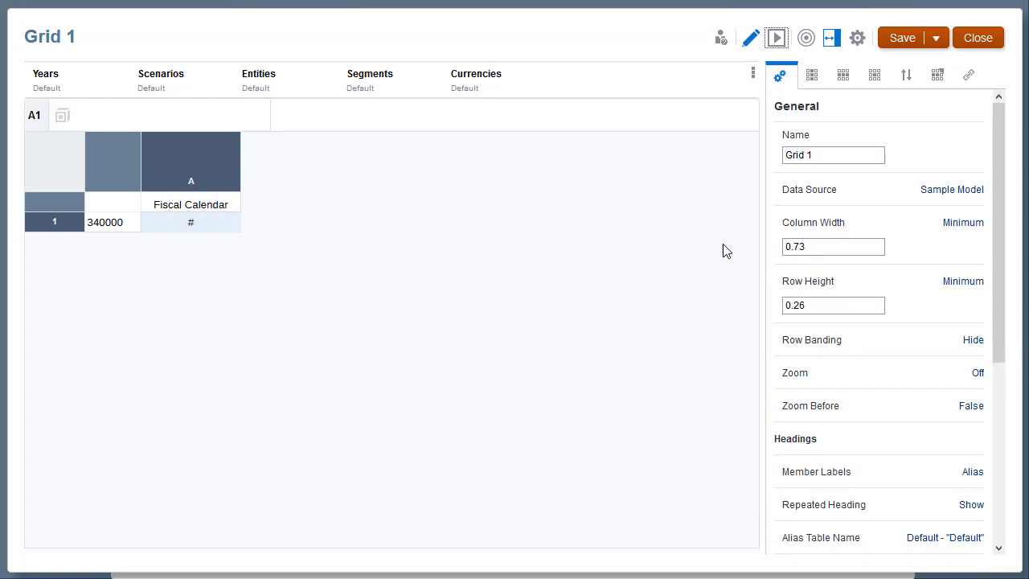
Set the grid's Zoom to 'Zoom to Children' with Zoom Before True, then preview it
click(977, 375)
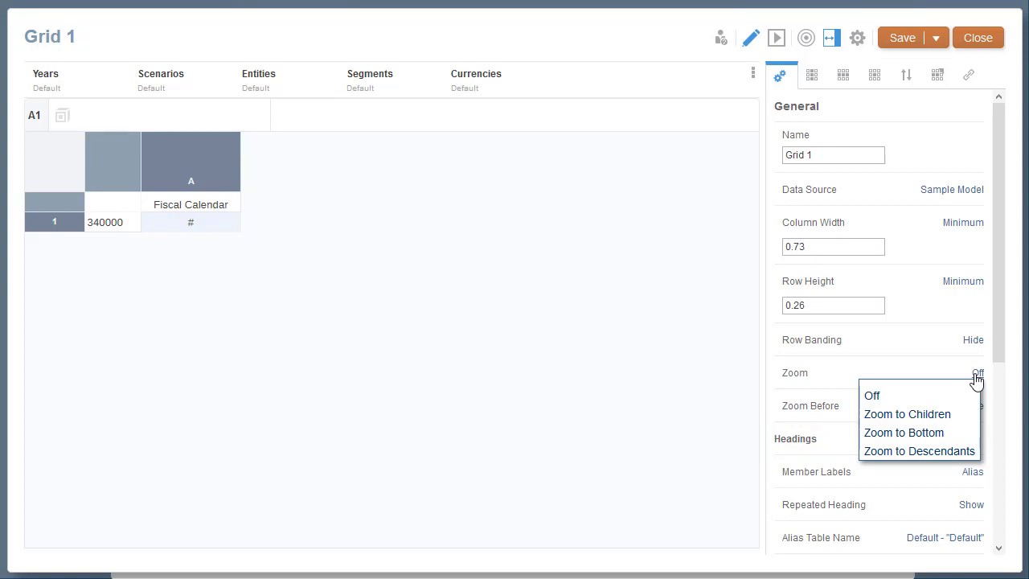
click(905, 417)
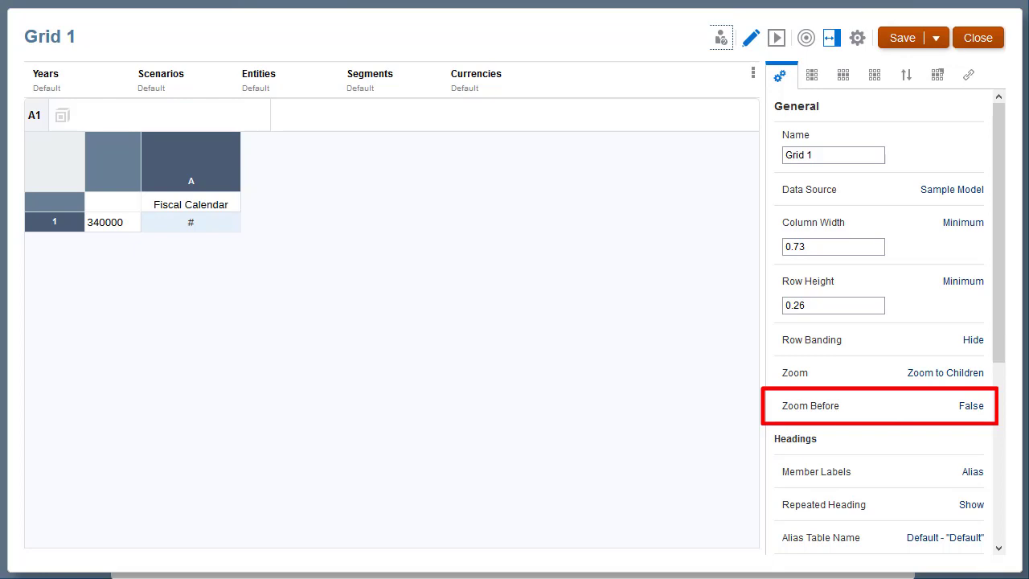
click(968, 410)
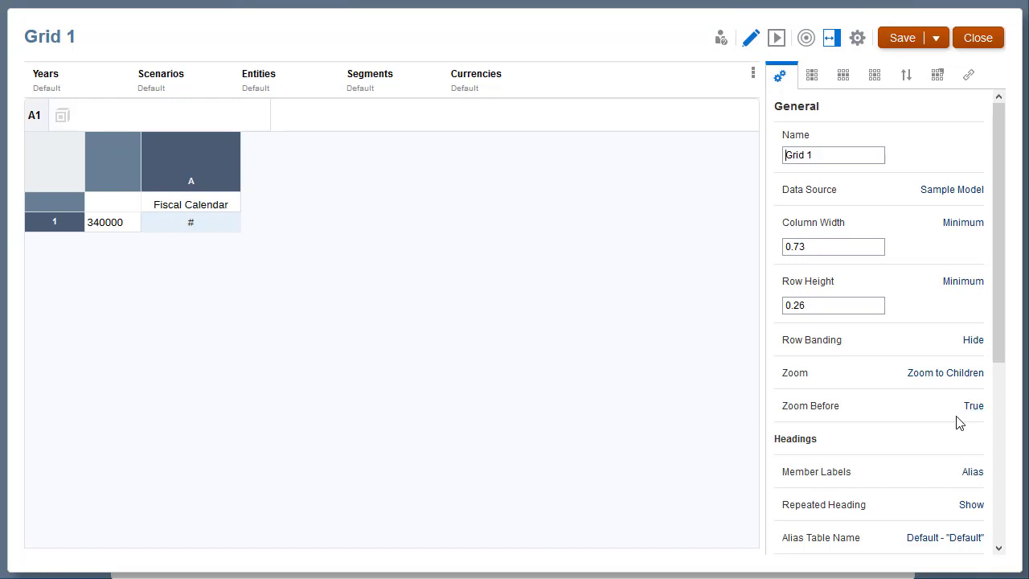
click(778, 40)
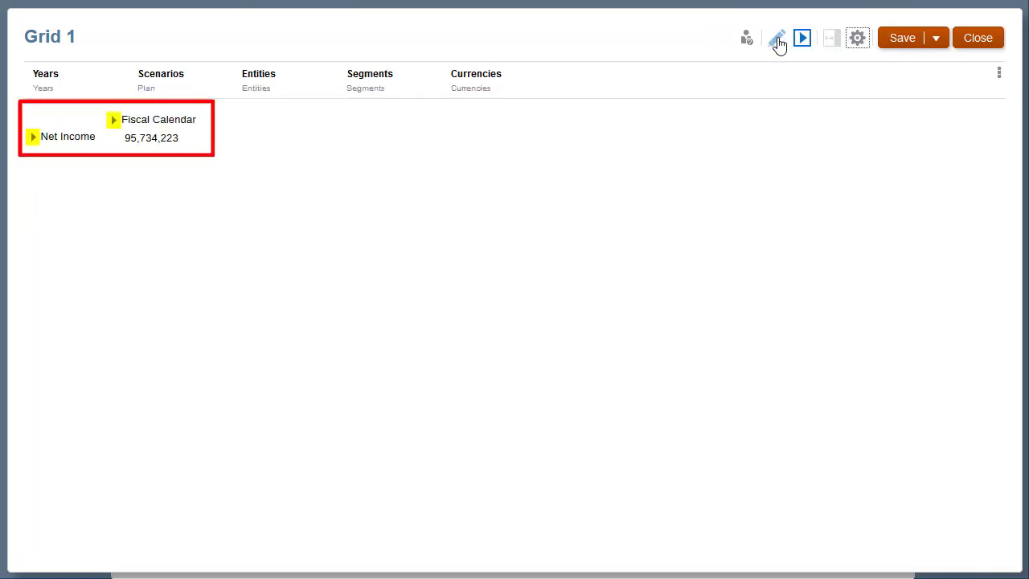
click(114, 121)
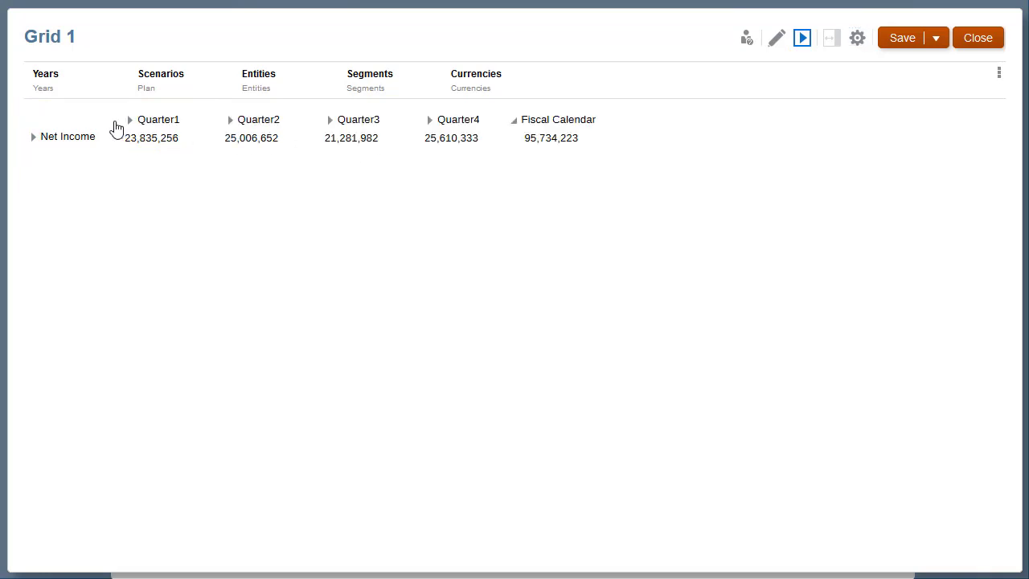
click(131, 121)
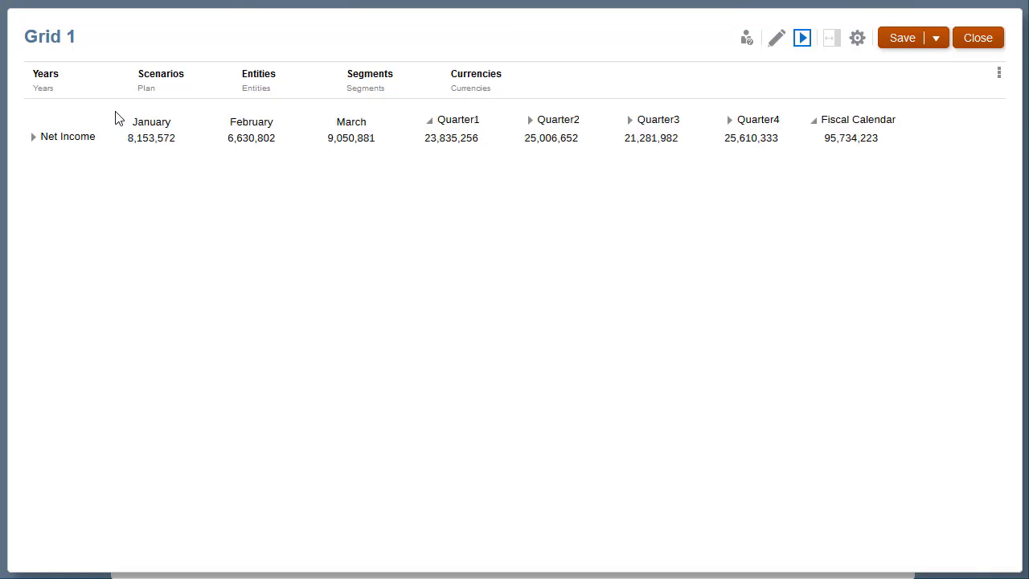
click(35, 138)
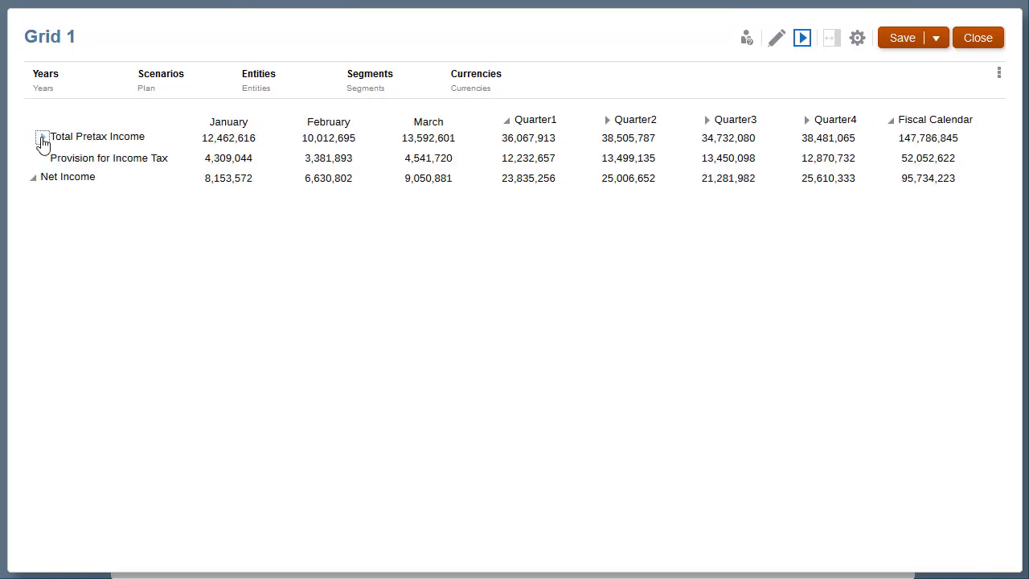
click(42, 138)
click(51, 137)
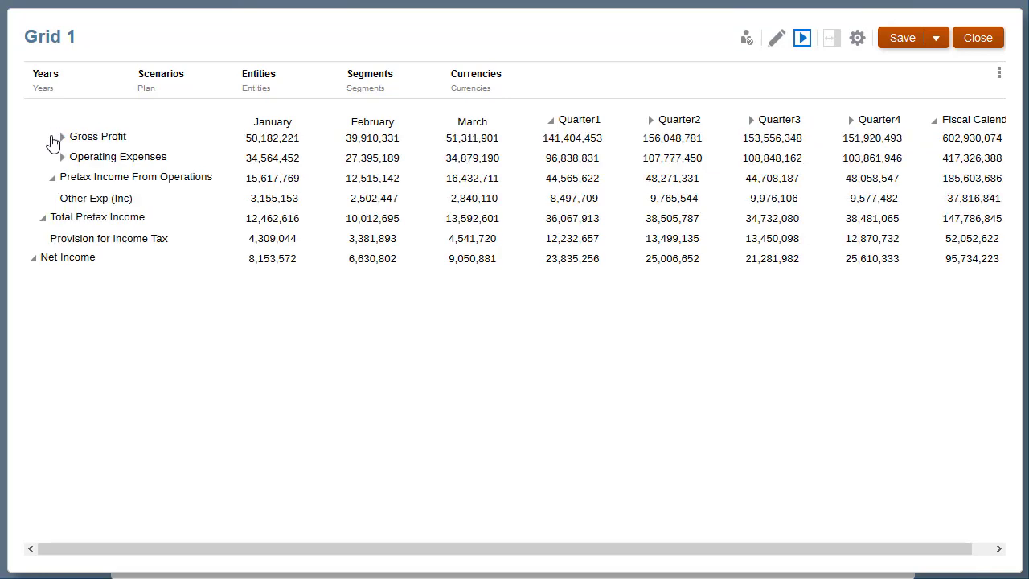
click(53, 178)
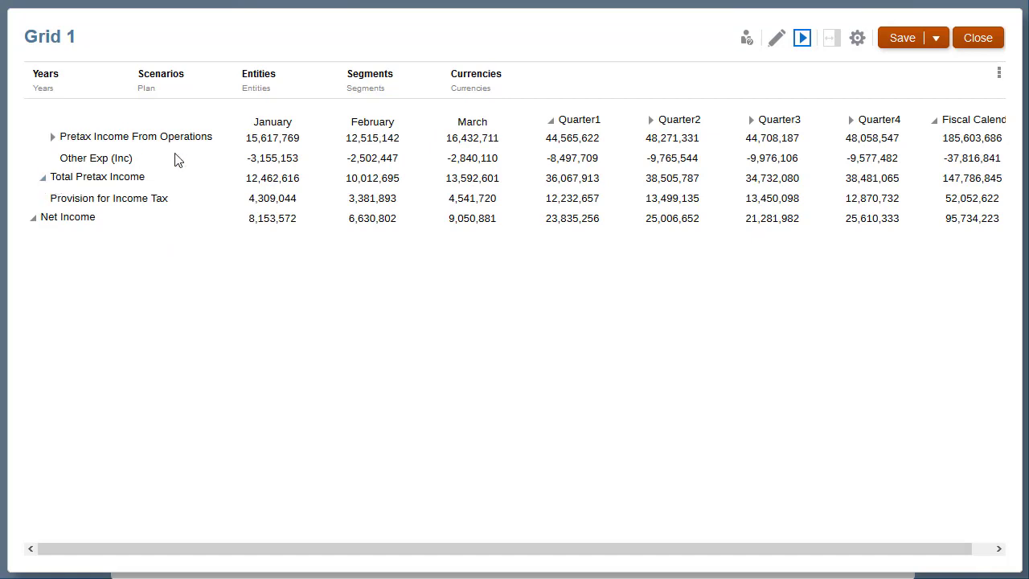
click(772, 44)
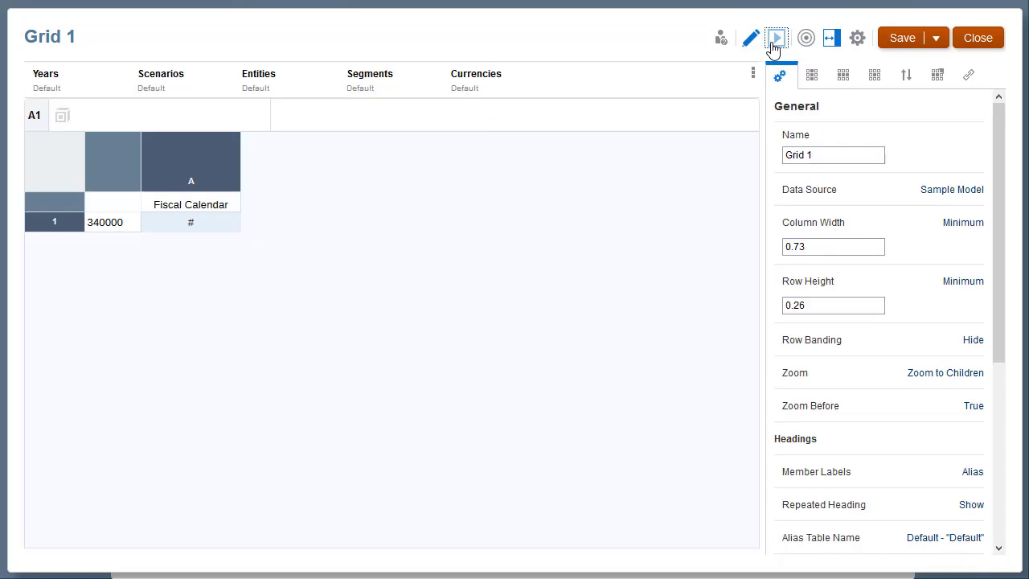
Set the grid's Zoom to 'Zoom to Bottom' with Zoom Before False, then preview it
click(942, 378)
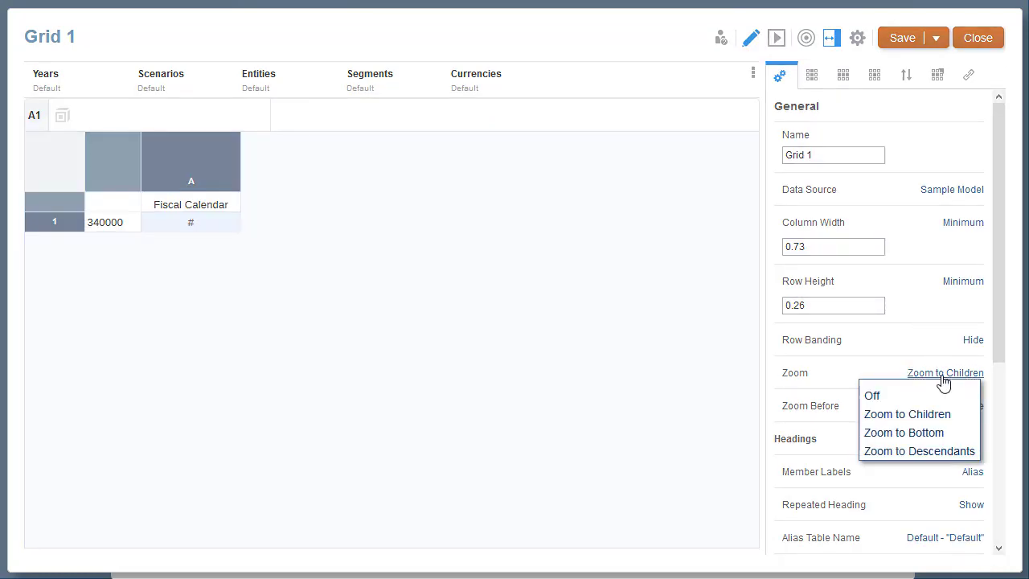
click(917, 435)
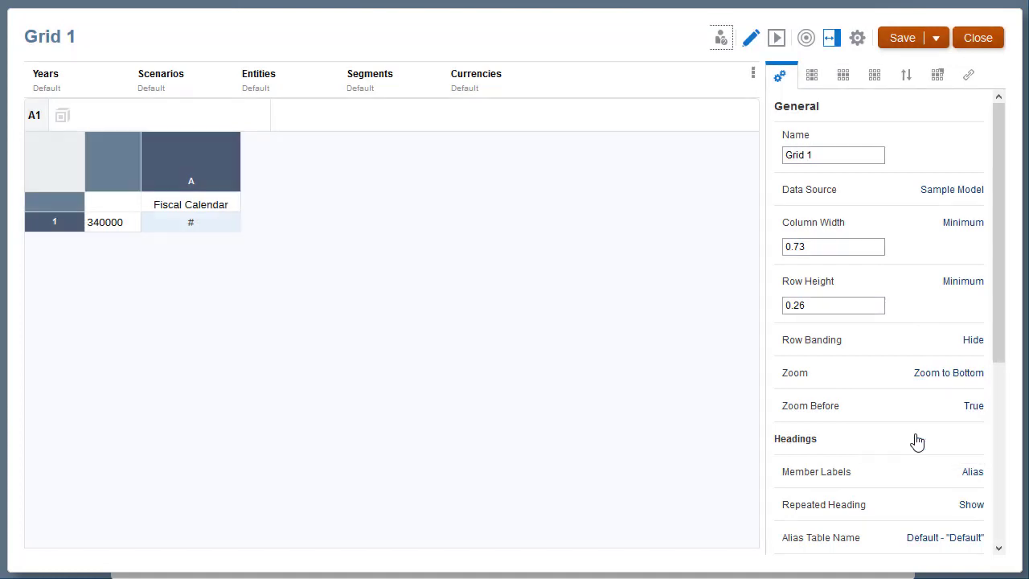
click(973, 408)
click(776, 40)
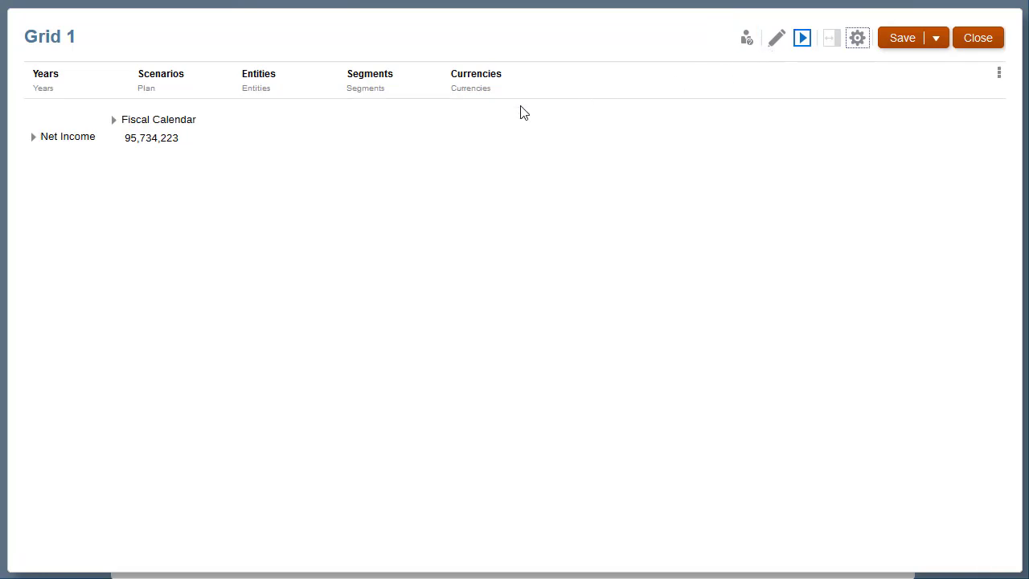
Expand Fiscal Calendar and Net Income in the preview, then return to Edit mode
click(114, 120)
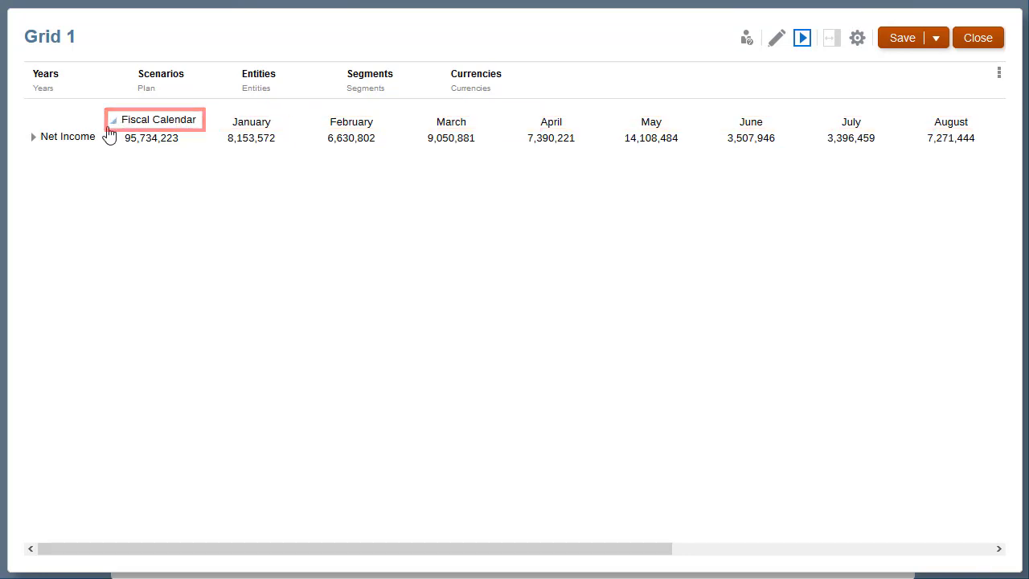
click(33, 137)
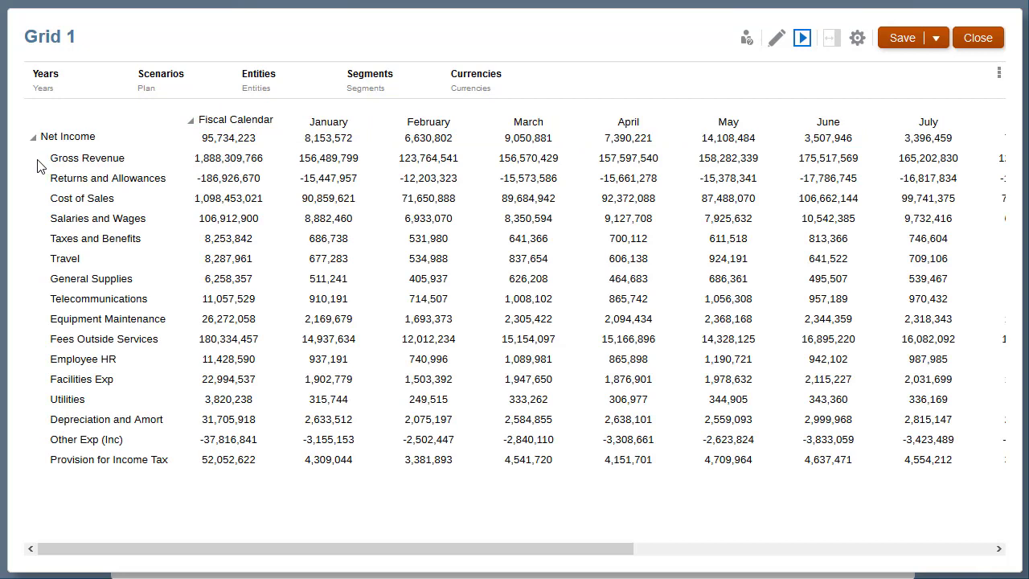
click(776, 40)
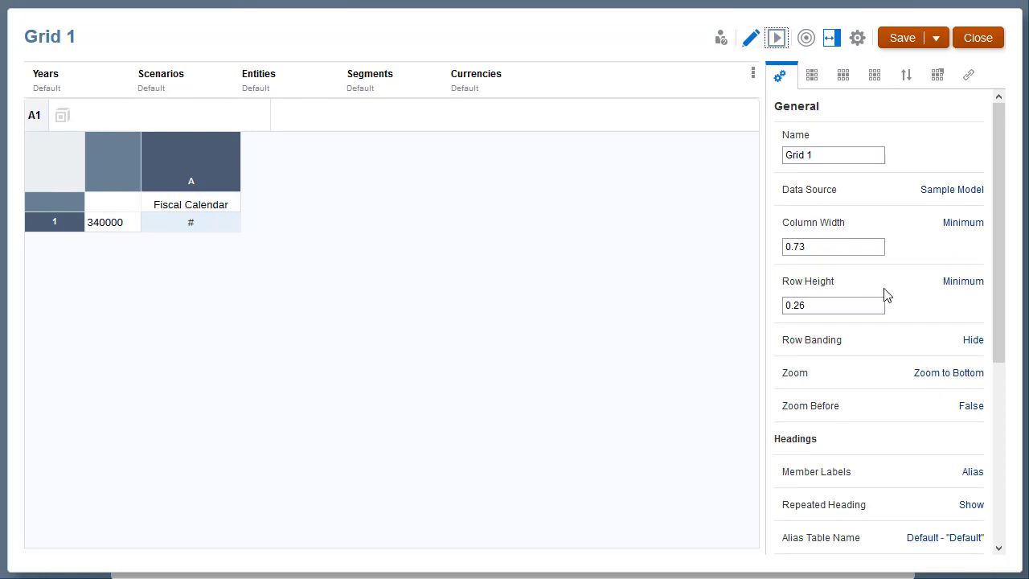
Set the grid-level Zoom to Off with Zoom Before set back to True
click(956, 381)
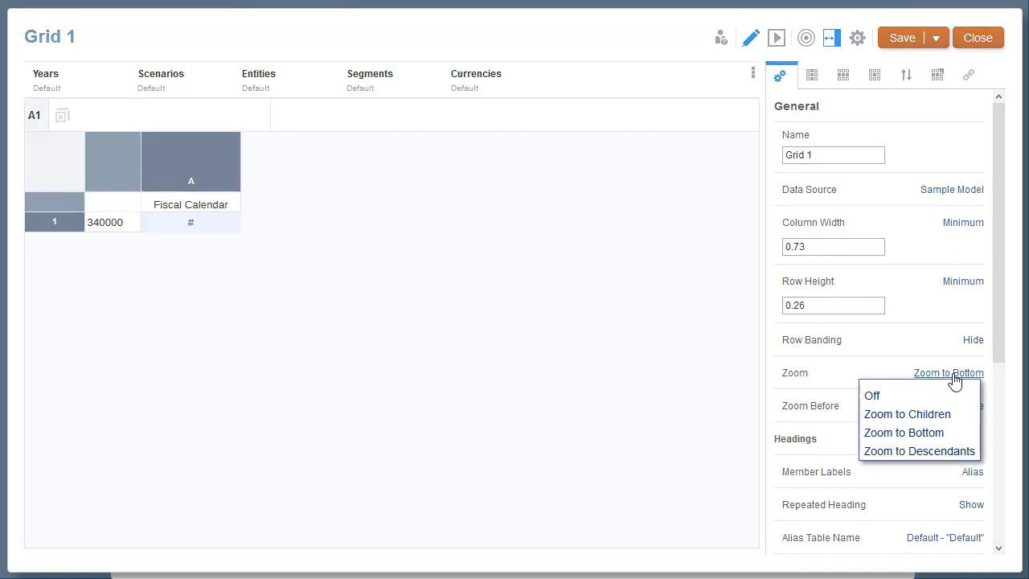
click(873, 397)
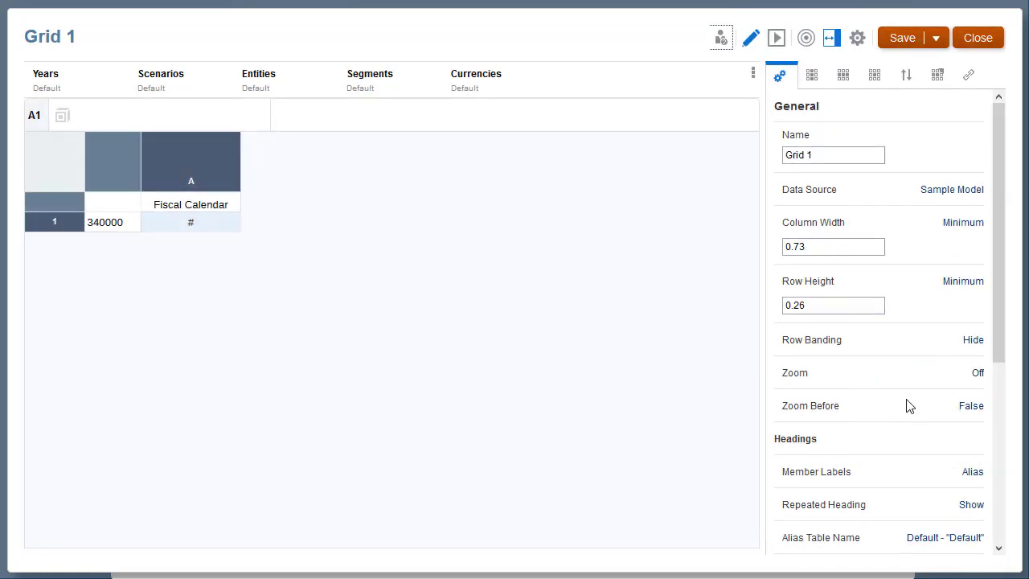
click(972, 407)
Set the 340000 row heading cell's Zoom to 'Zoom to Children' and preview the grid
click(133, 231)
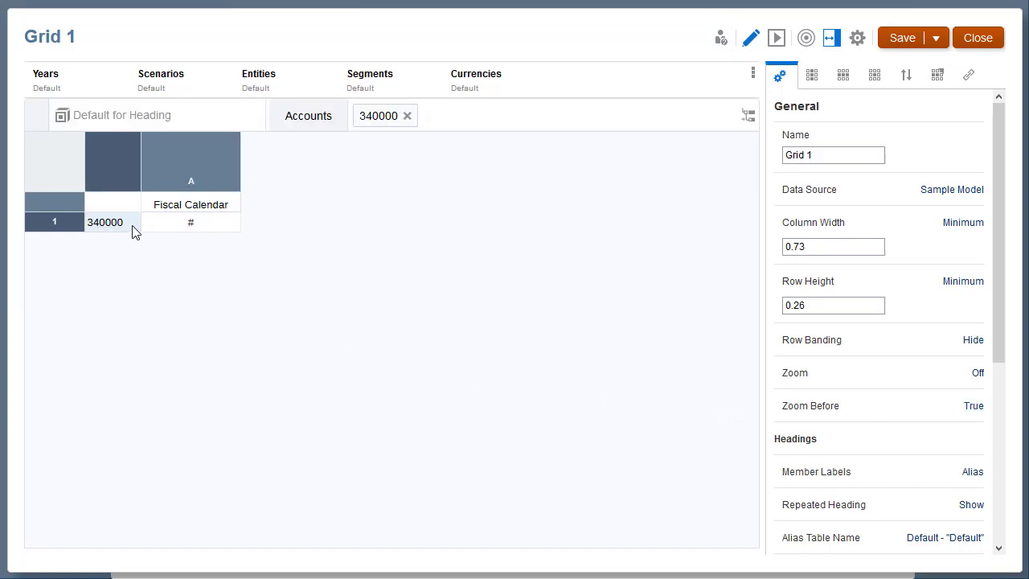
click(875, 78)
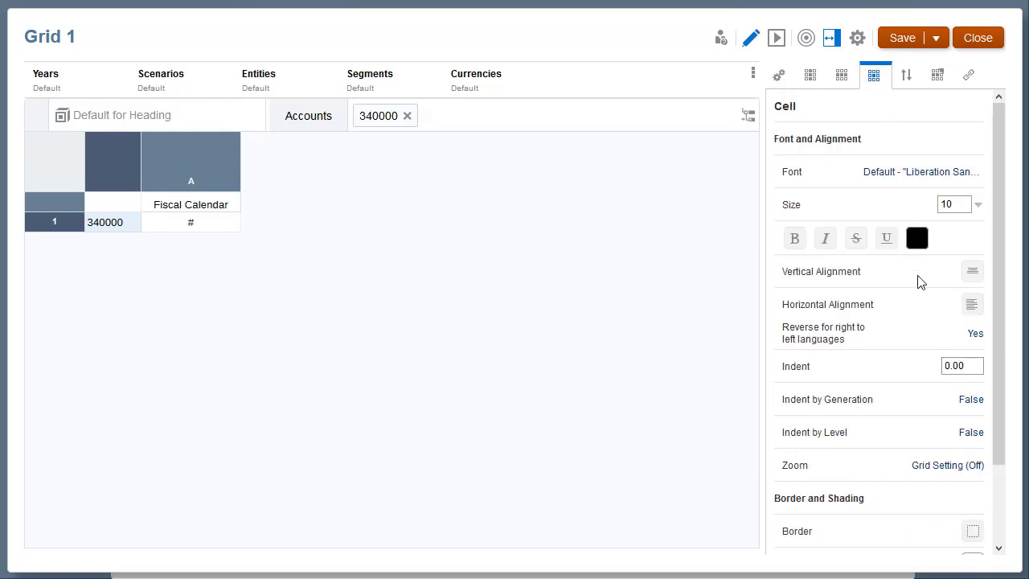
click(942, 466)
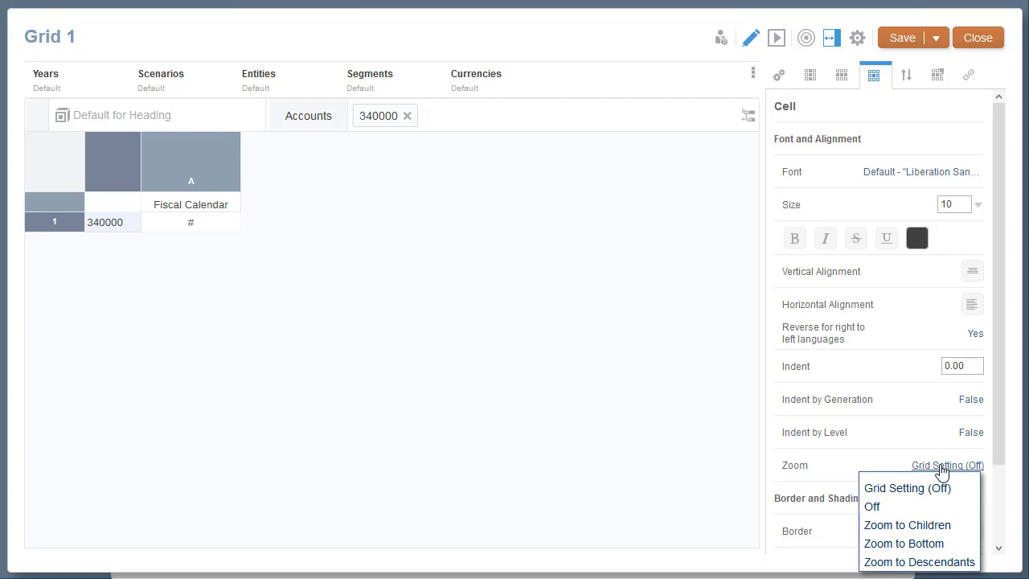
click(900, 525)
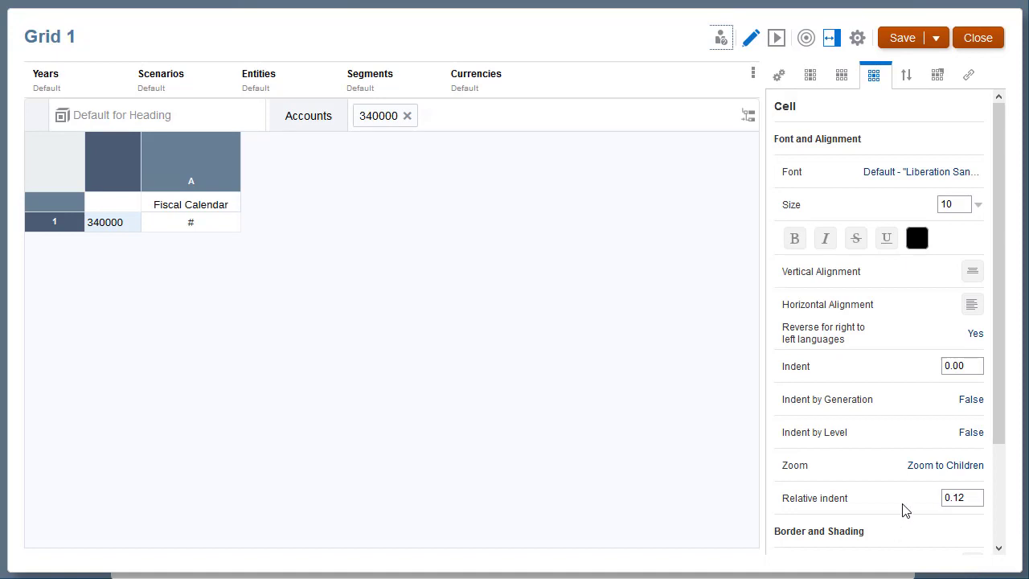
click(777, 41)
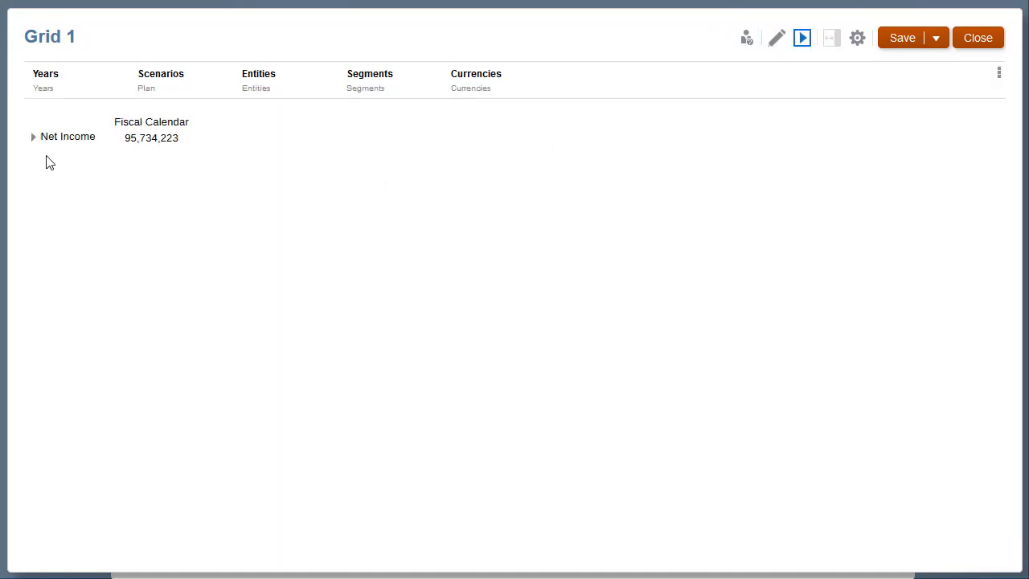
click(33, 137)
click(43, 137)
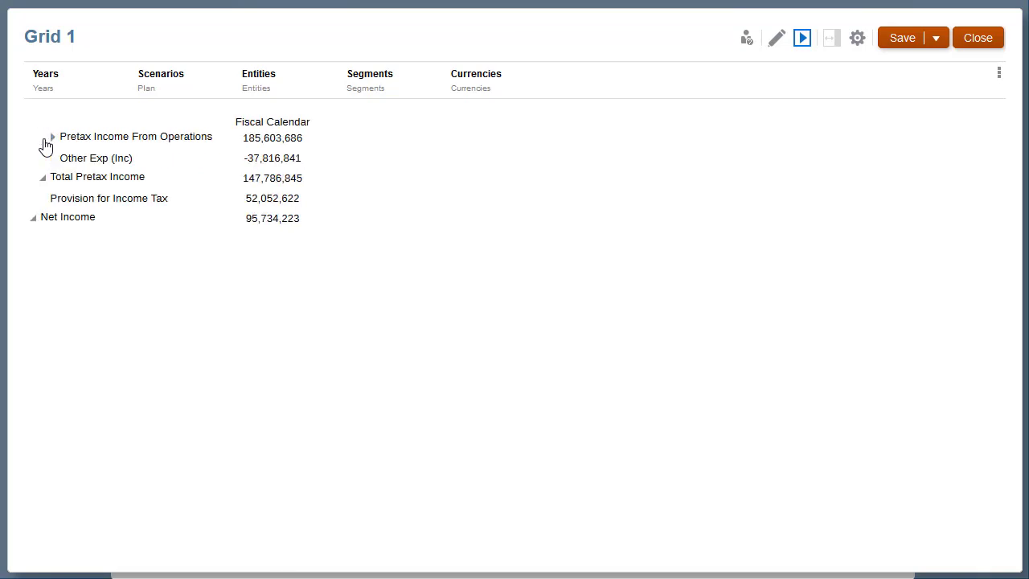
click(52, 138)
click(61, 138)
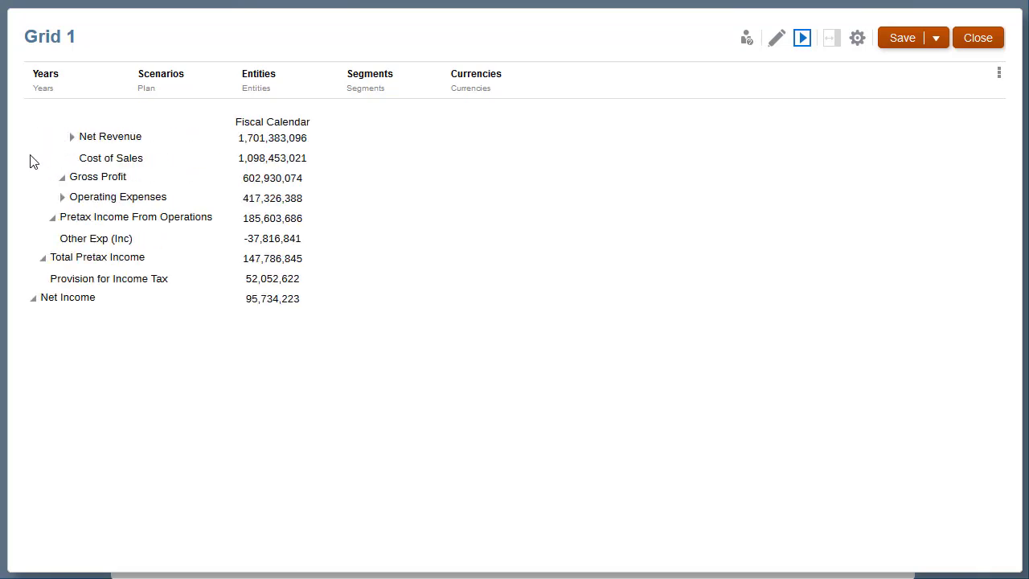
click(772, 45)
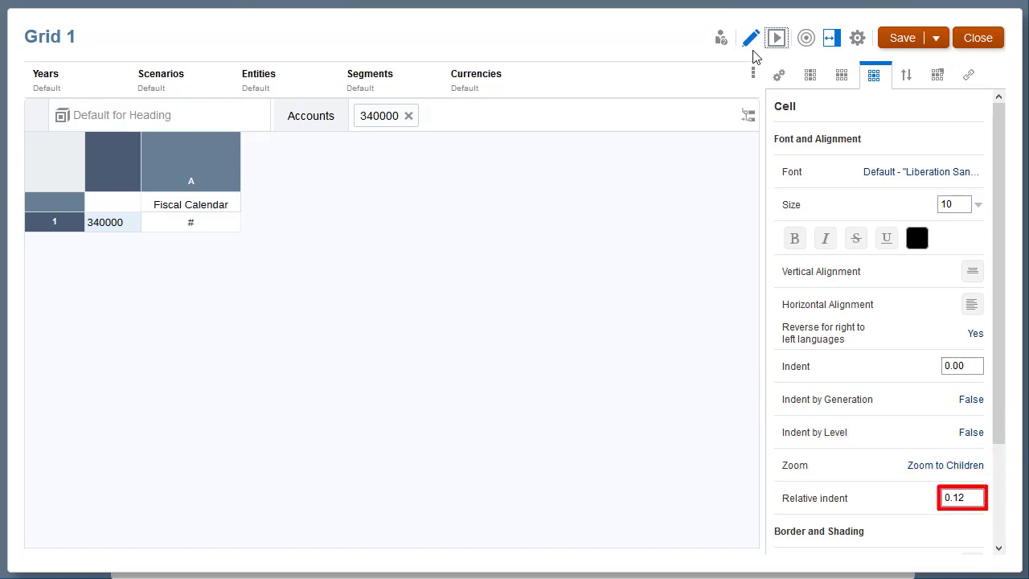
Set the 340000 cell's relative indent to -0.25 and preview the grid
click(973, 496)
text(-0.25)
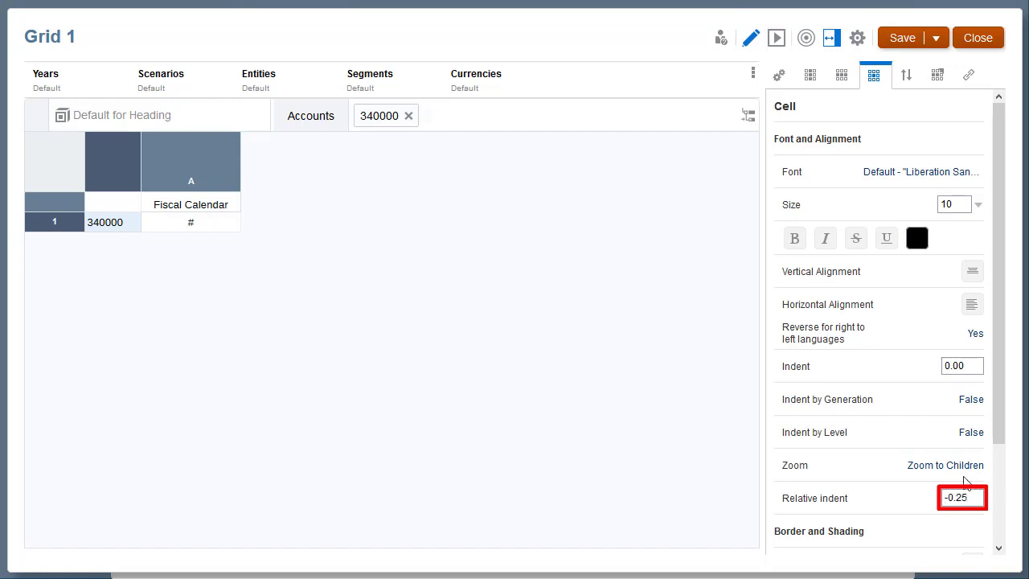
click(776, 40)
Expand Net Income, Total Pretax Income and Pretax Income From Operations, then return to Edit mode
click(33, 138)
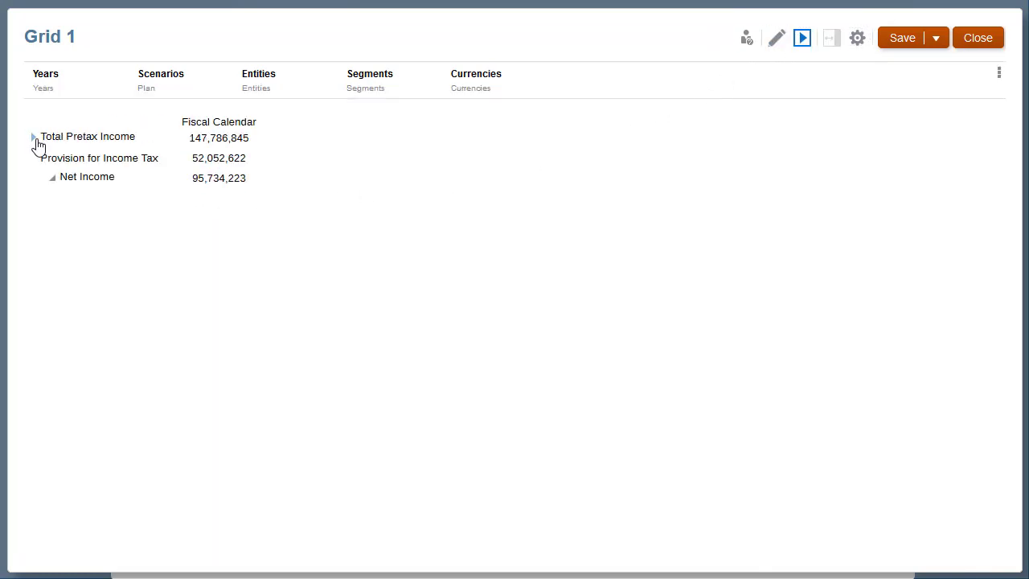
click(33, 138)
click(33, 137)
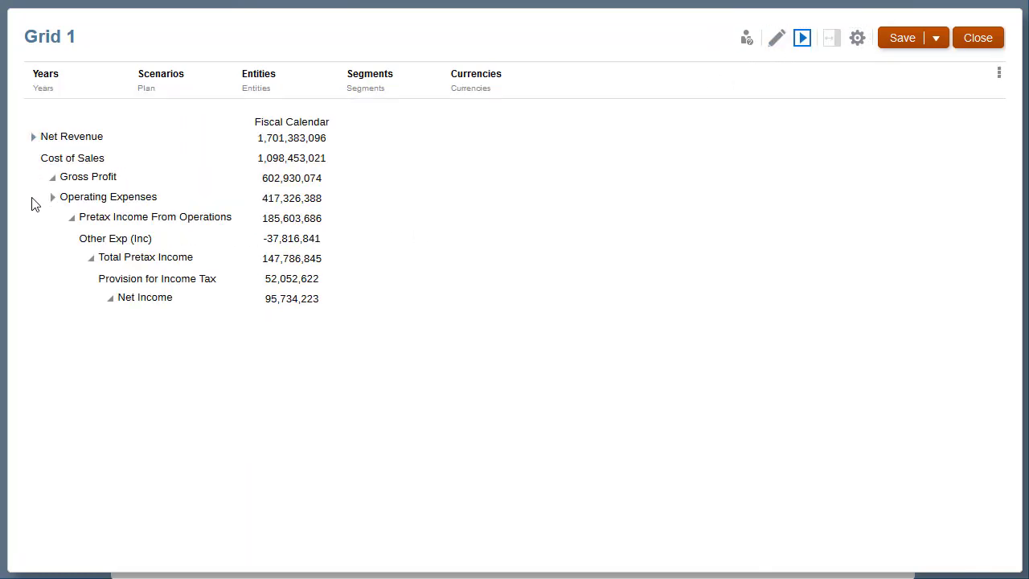
click(776, 41)
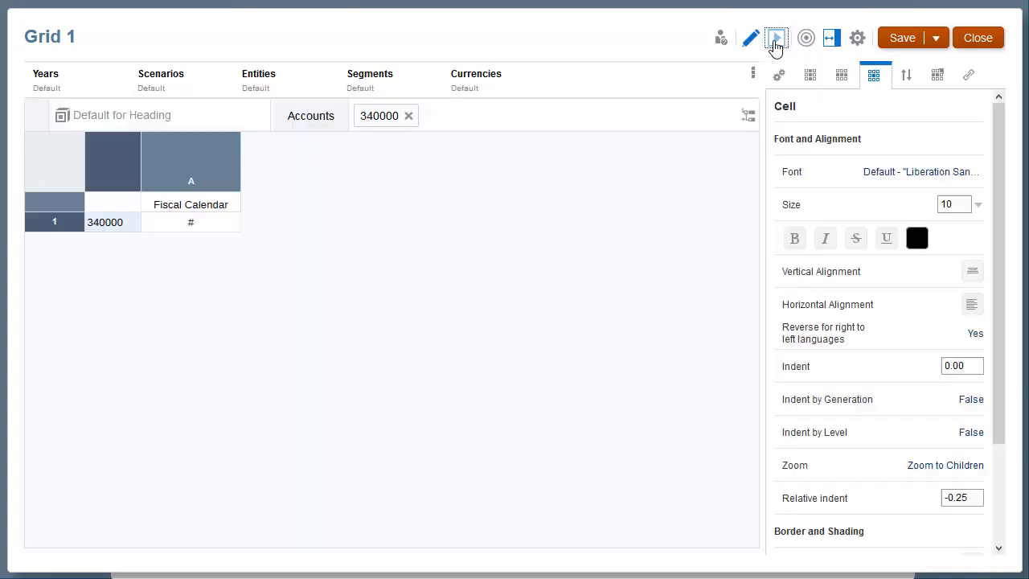
click(936, 77)
Add a conditional format named 'Zoom Level 1' with condition Zoom Level, Accounts, equals 1
click(963, 141)
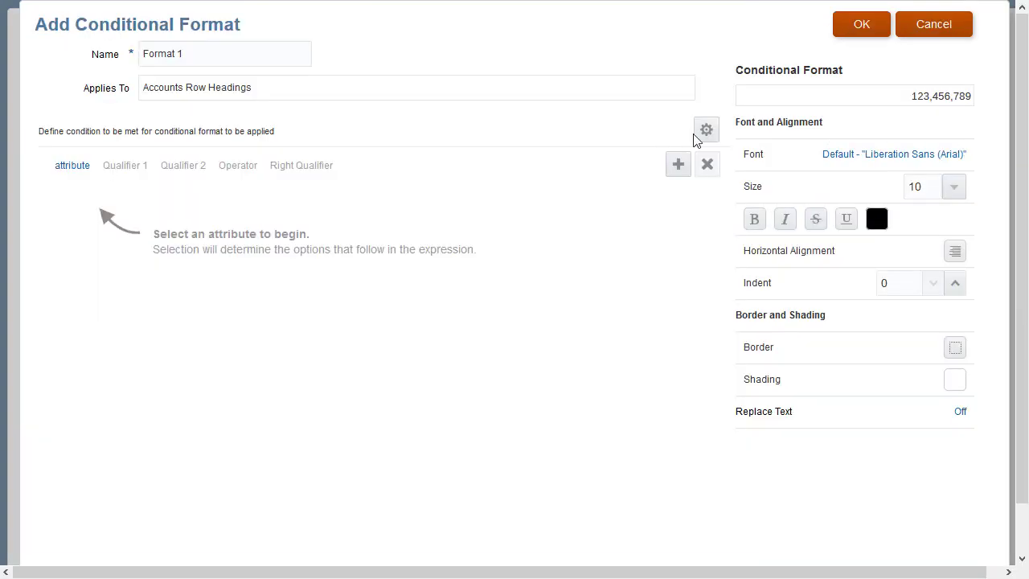
triple_click(218, 53)
text(Zoom Level 1)
click(71, 168)
click(175, 495)
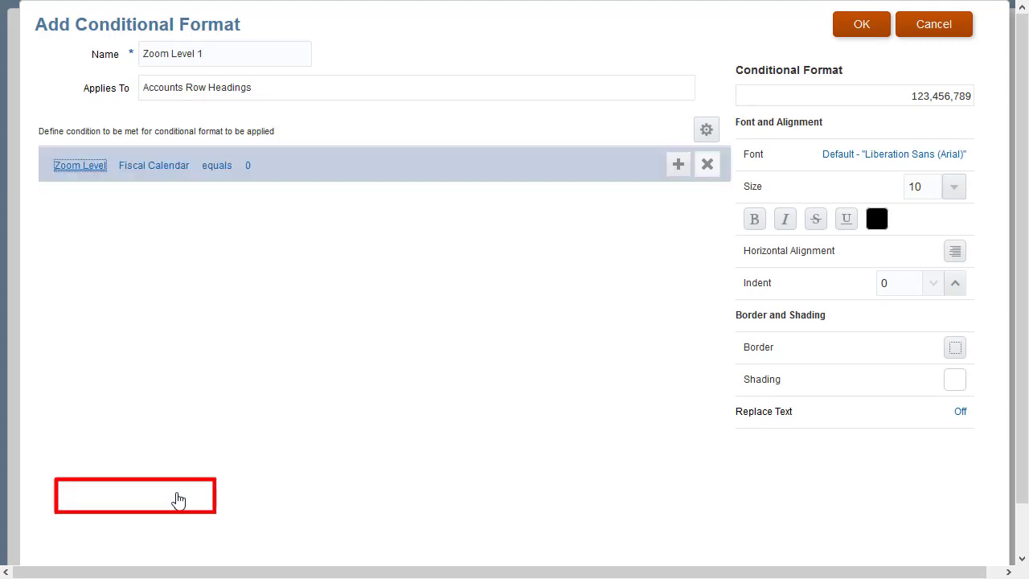
click(153, 166)
click(150, 218)
click(218, 169)
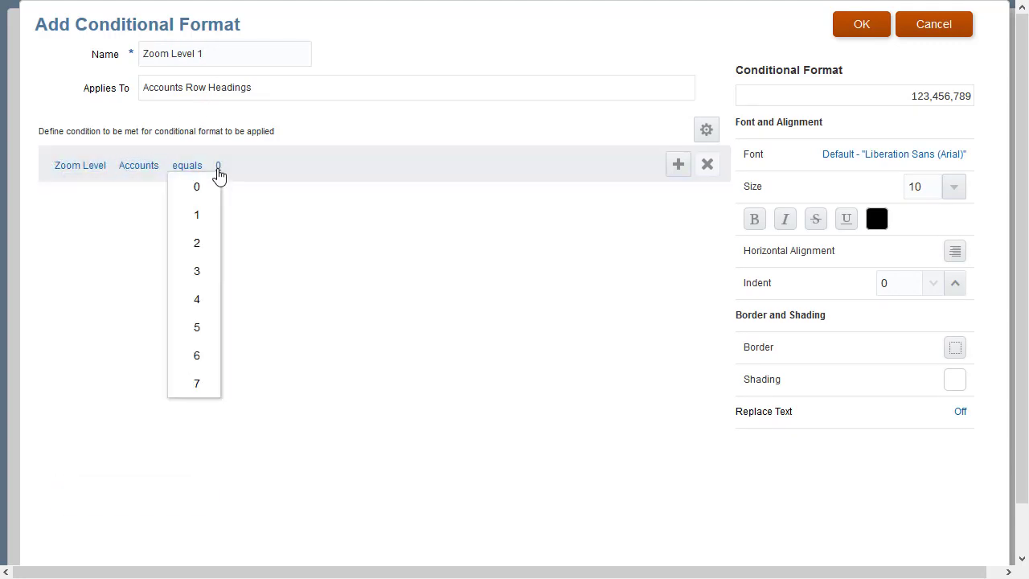
click(208, 218)
Make the conditional format's text bold with a blue font colour
click(754, 220)
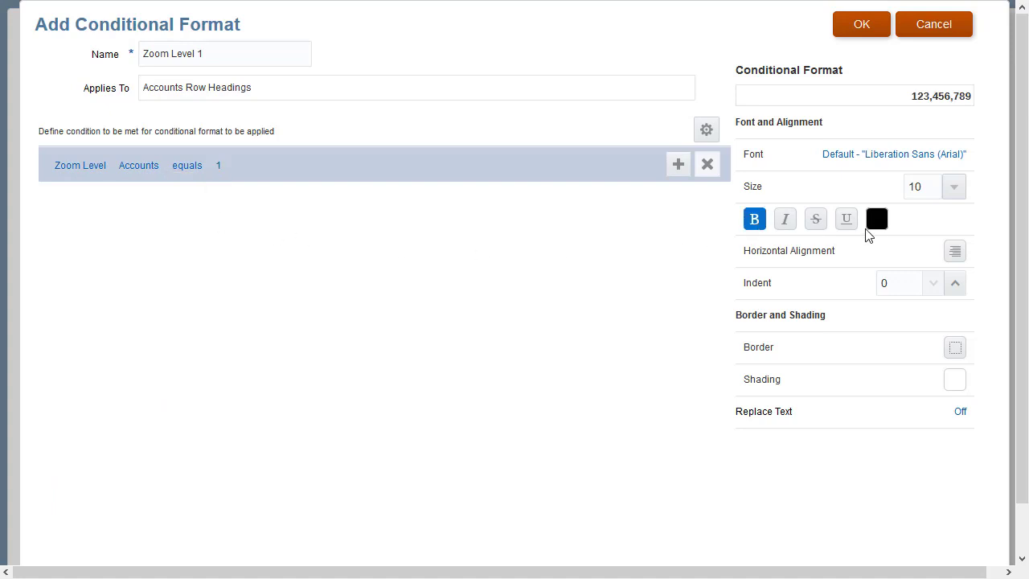
click(877, 224)
drag(857, 292, 866, 358)
click(789, 344)
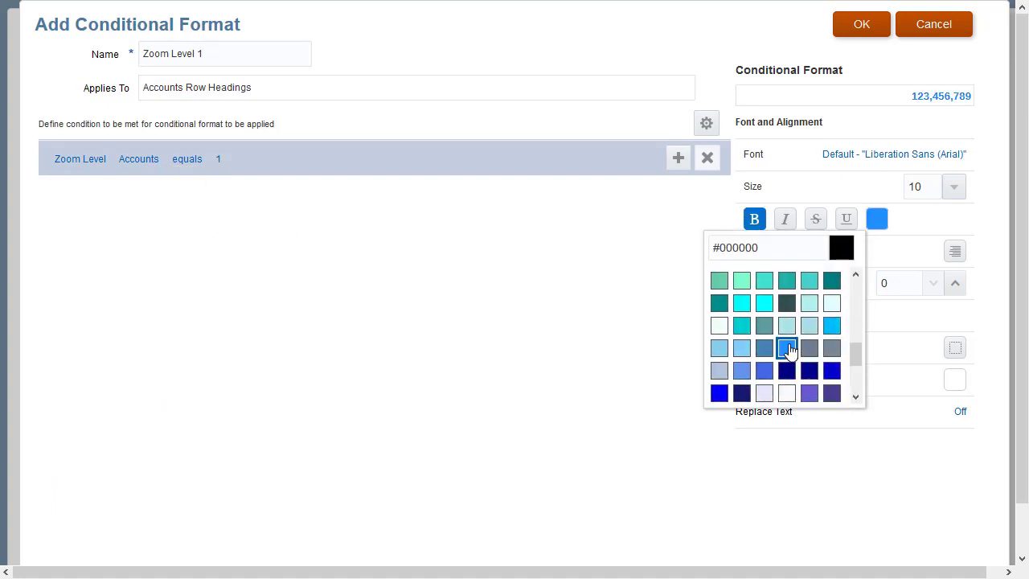
Confirm the format, preview with Net Income expanded through Gross Profit, then close the grid editor
click(861, 34)
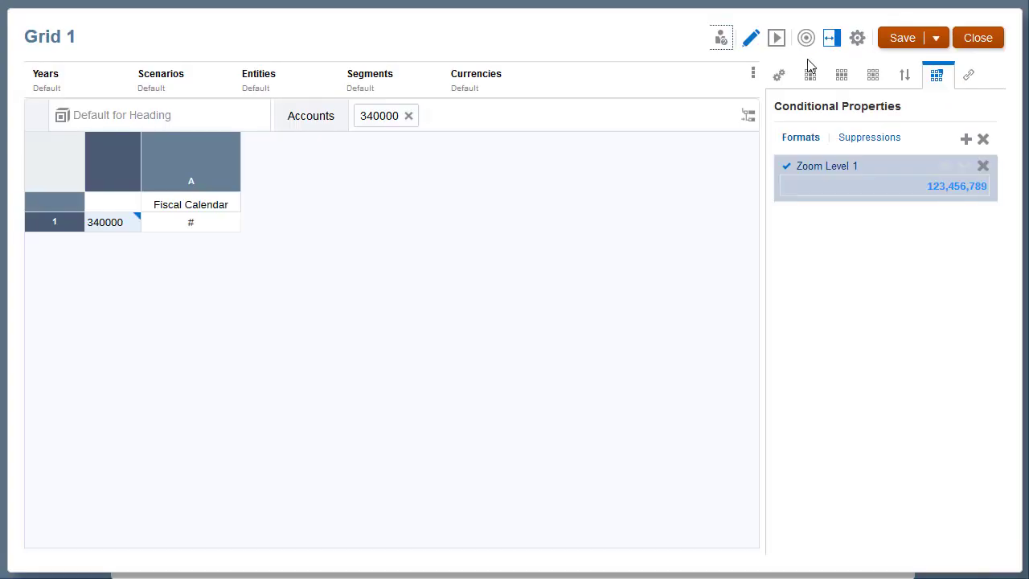
click(777, 40)
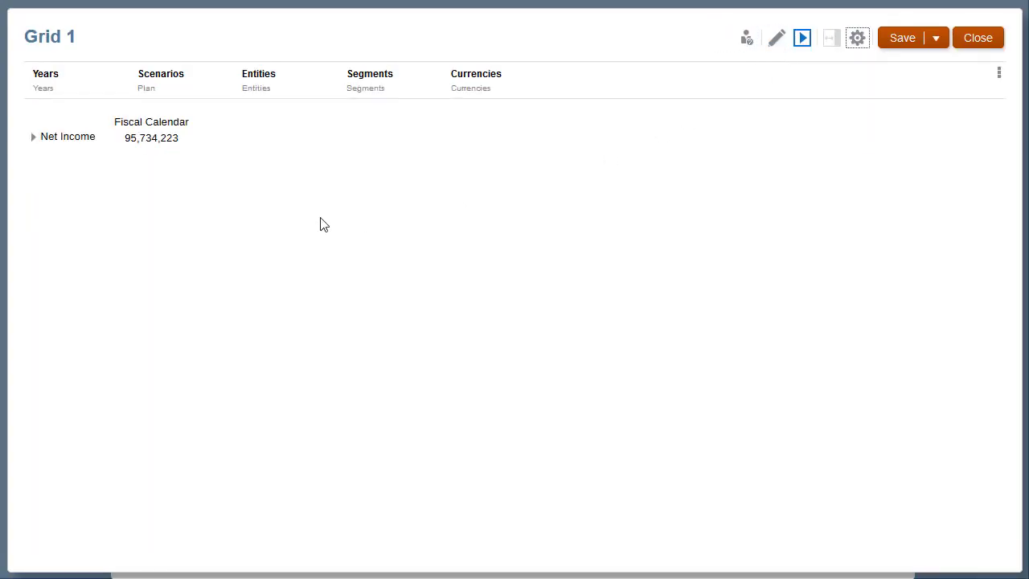
click(34, 138)
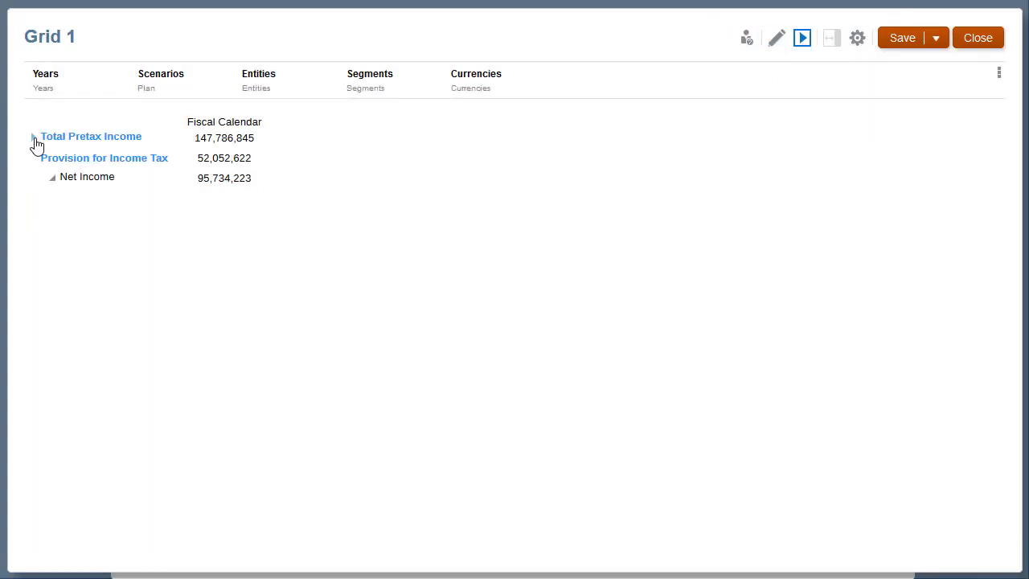
click(34, 138)
click(34, 137)
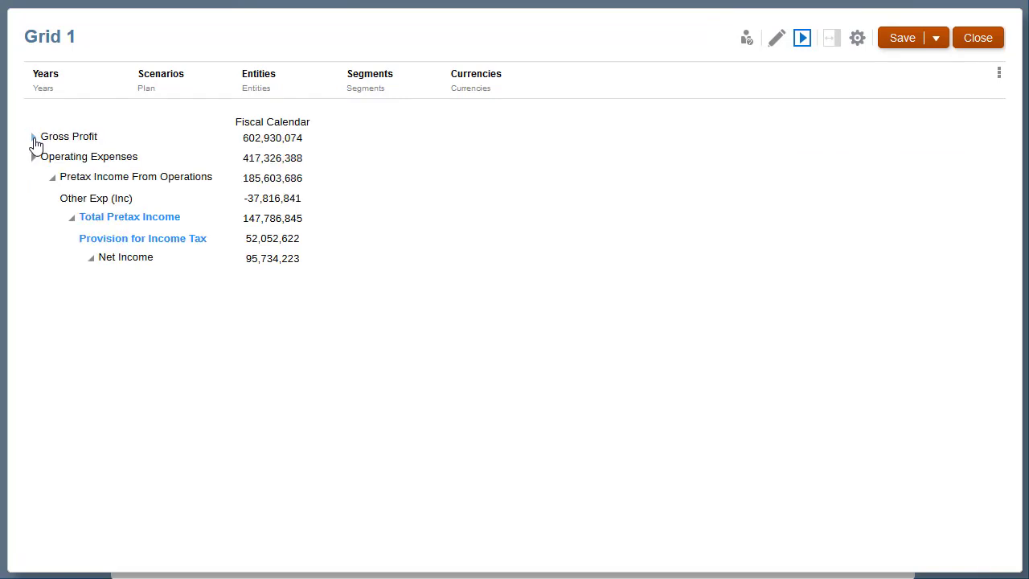
click(34, 137)
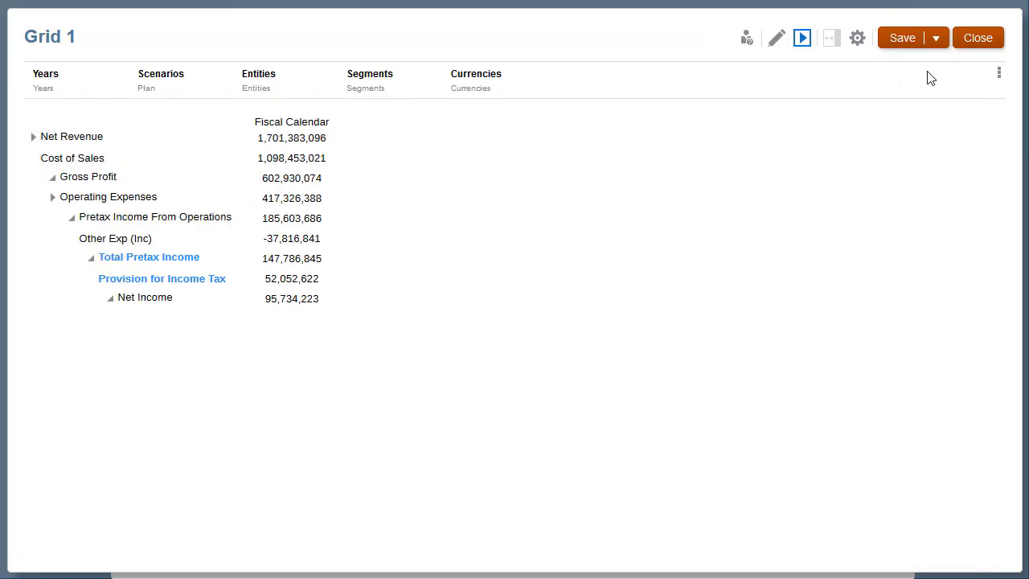
click(982, 44)
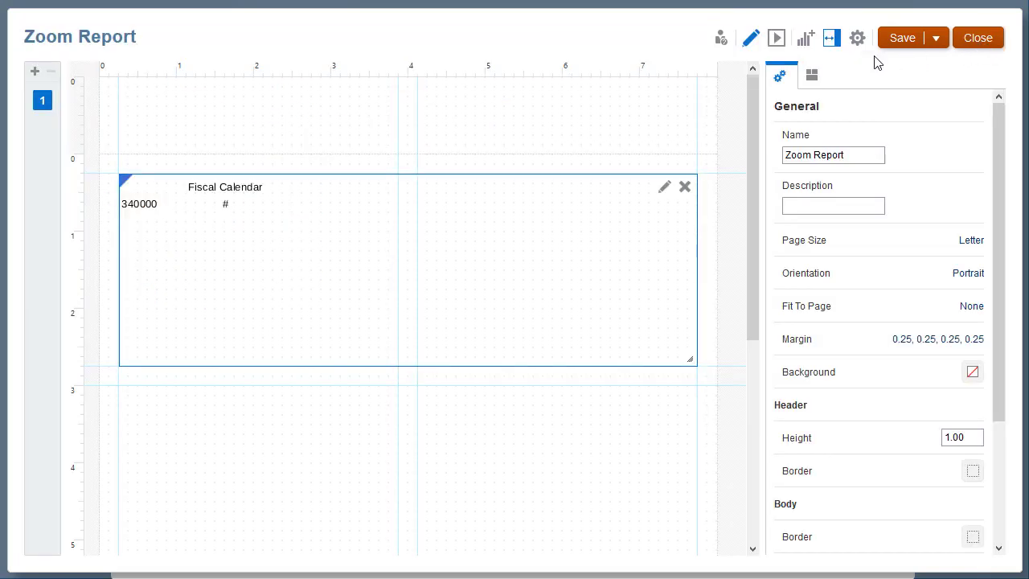
Preview the Zoom Report, expand Net Income through Gross Profit, and show it as PDF
click(777, 37)
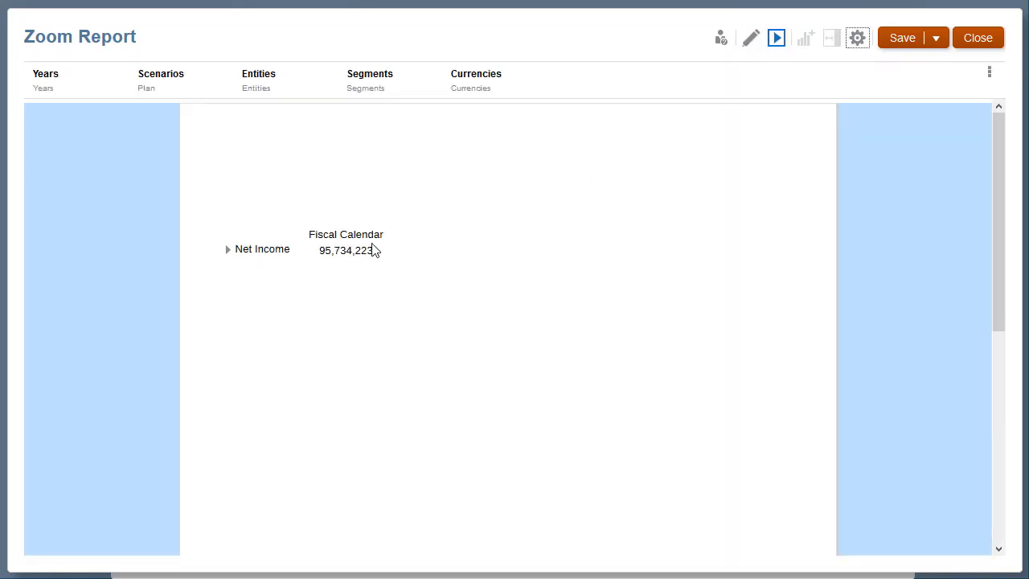
click(226, 251)
click(226, 253)
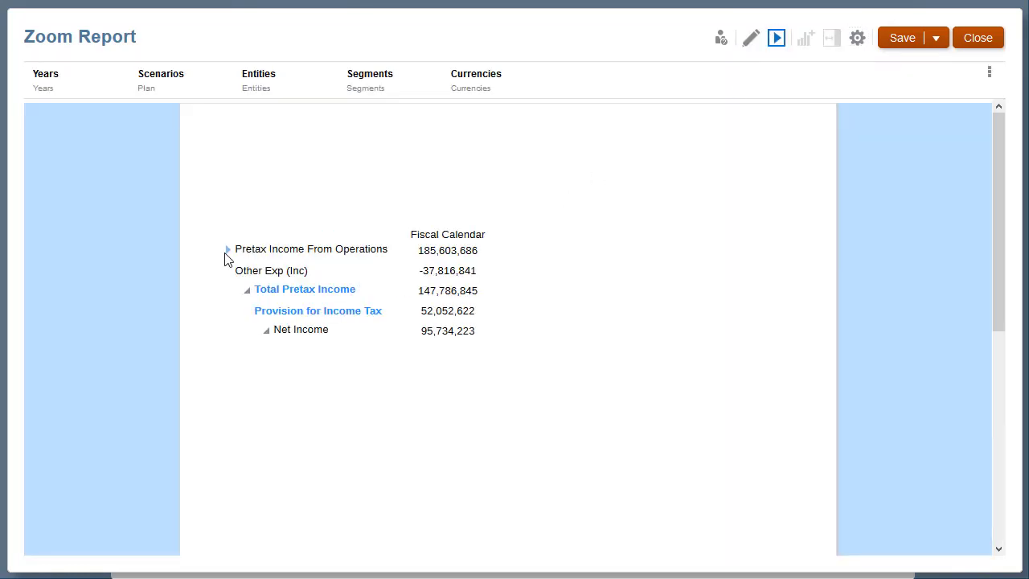
click(226, 251)
click(227, 251)
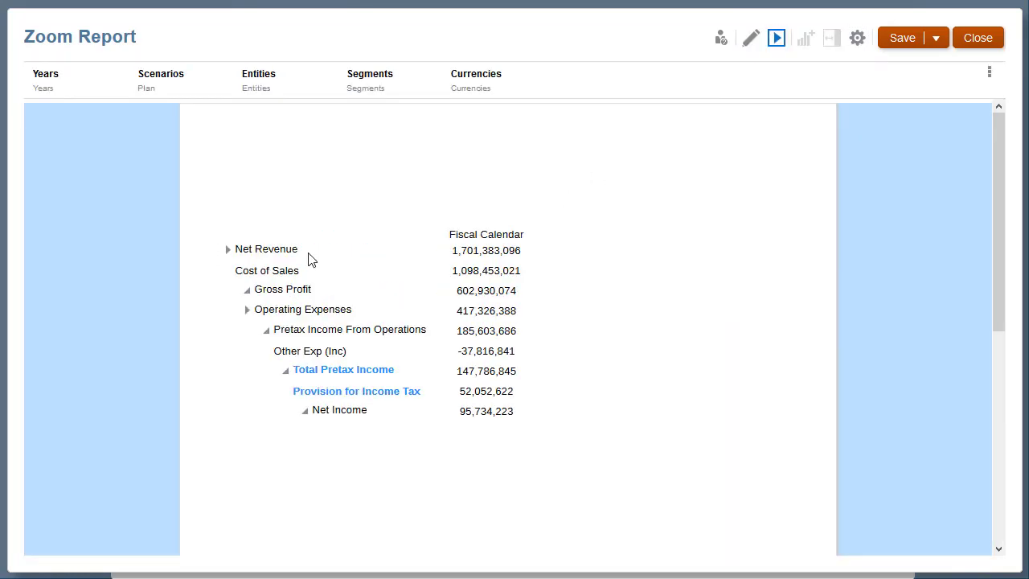
click(858, 40)
click(915, 85)
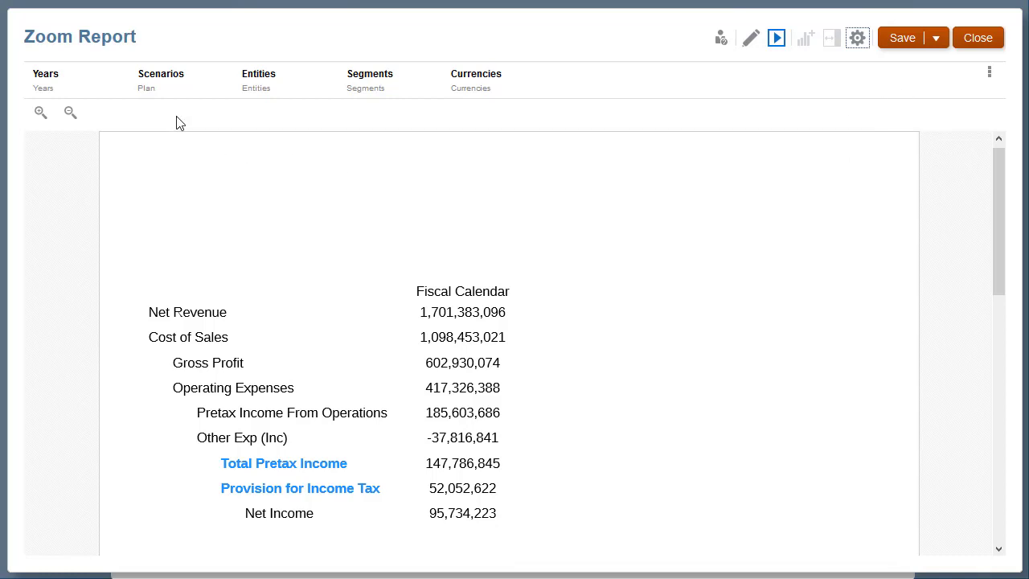
Switch the Scenario POV to Actual (Net Income 50,506,748), then close the report
click(148, 97)
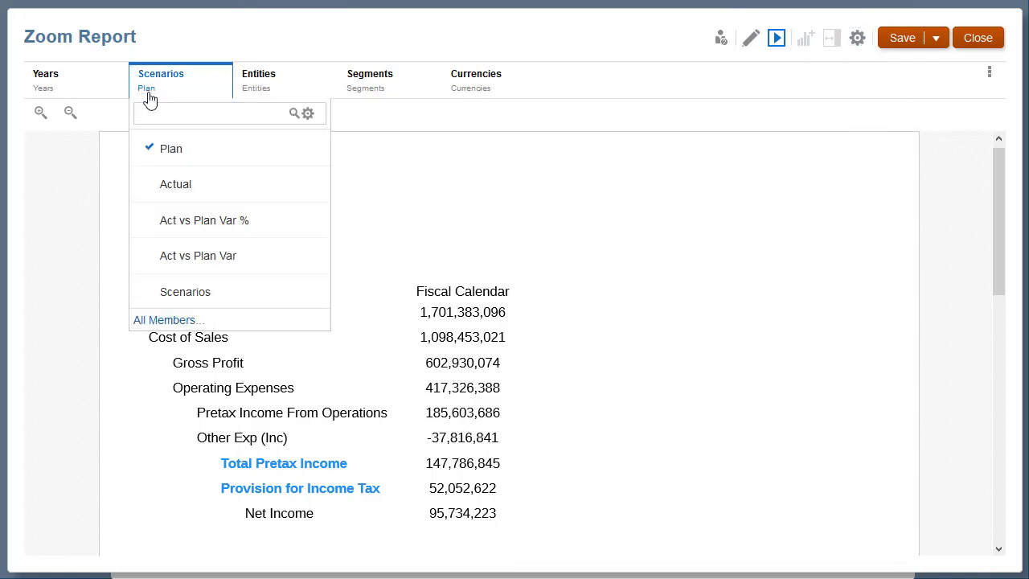
click(150, 187)
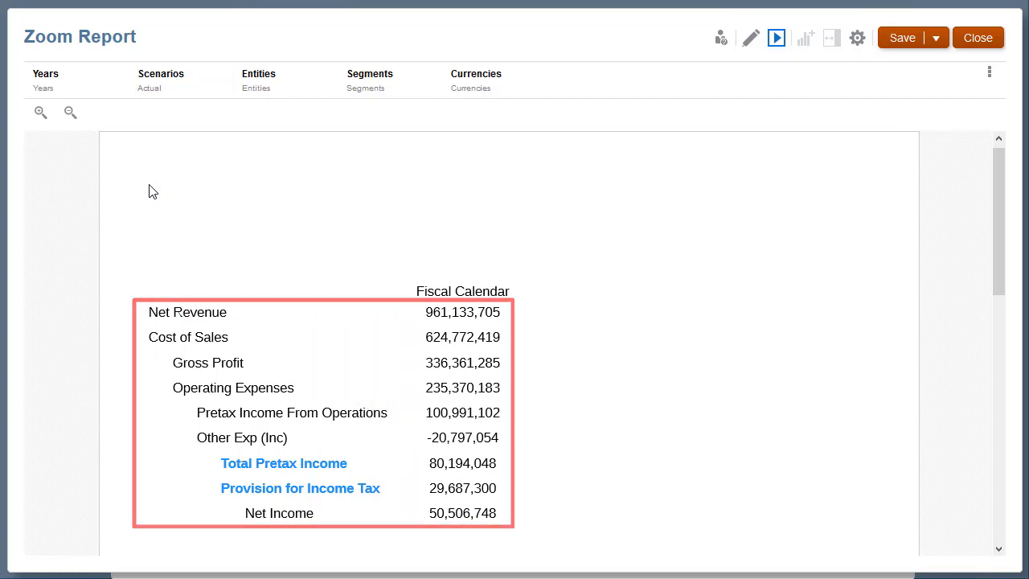
click(976, 48)
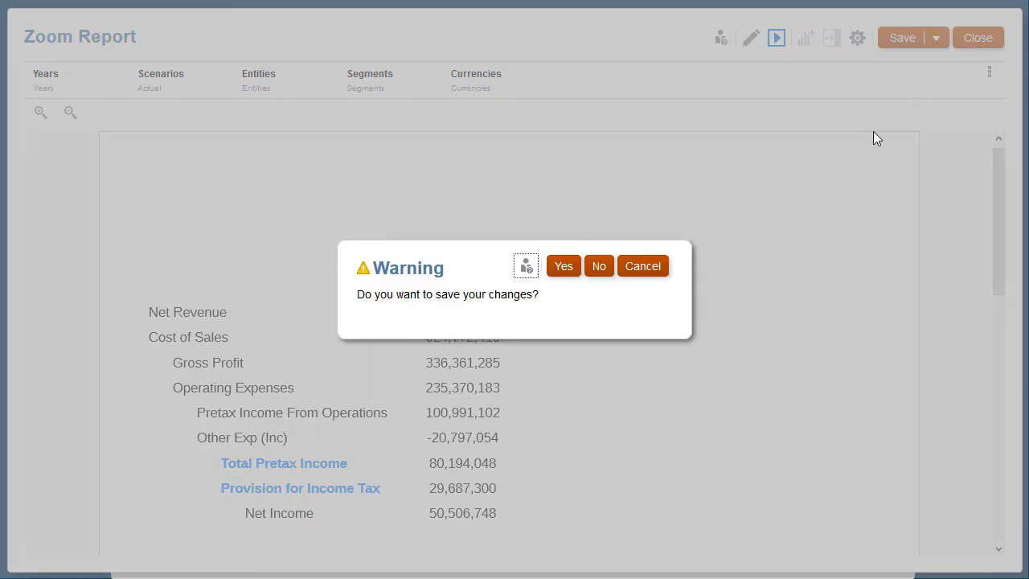
Discard changes, reopen Zoom Report in Edit mode, and set Allow ad hoc analysis to True
click(599, 271)
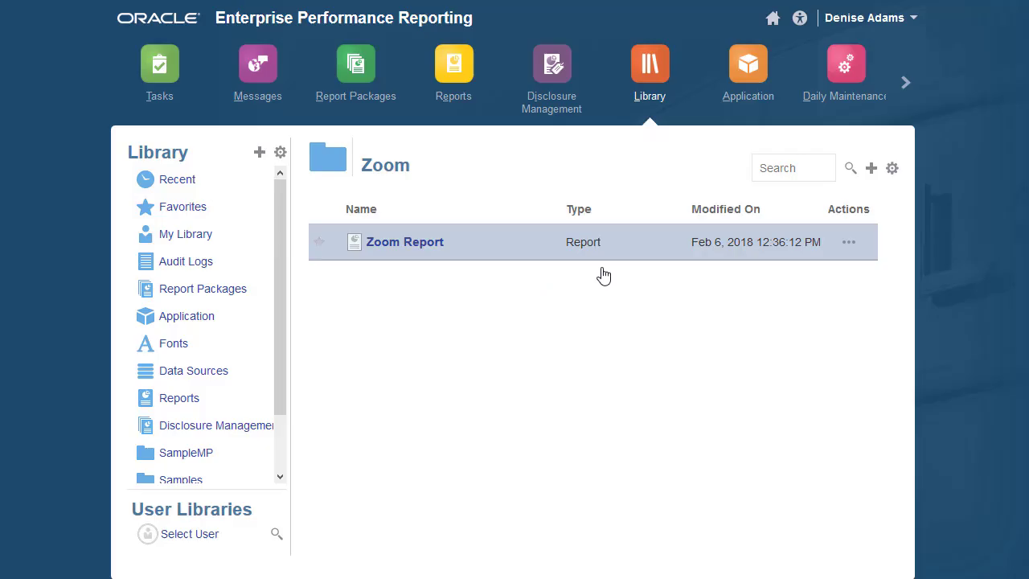
click(409, 246)
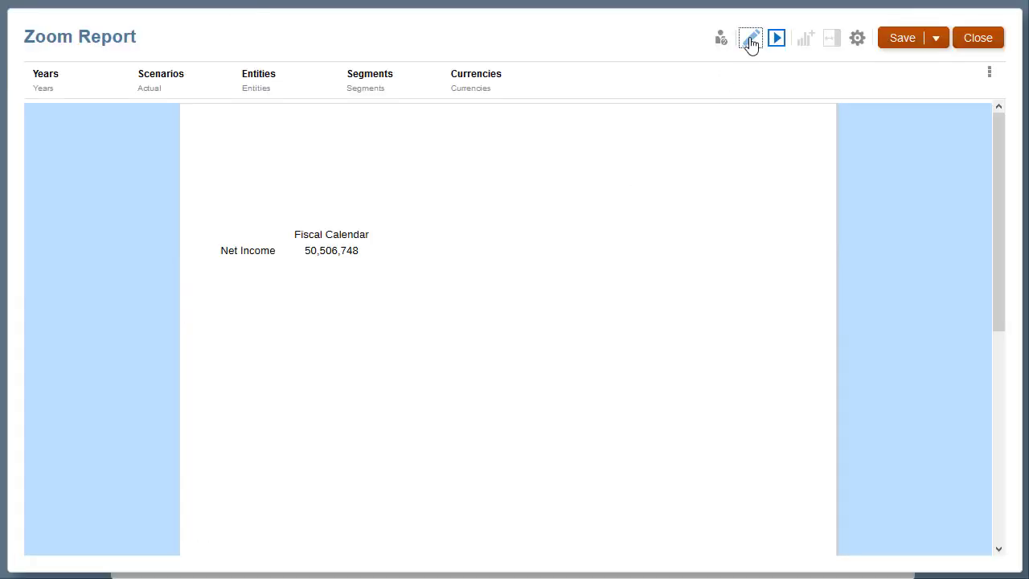
click(751, 41)
drag(996, 243, 1004, 383)
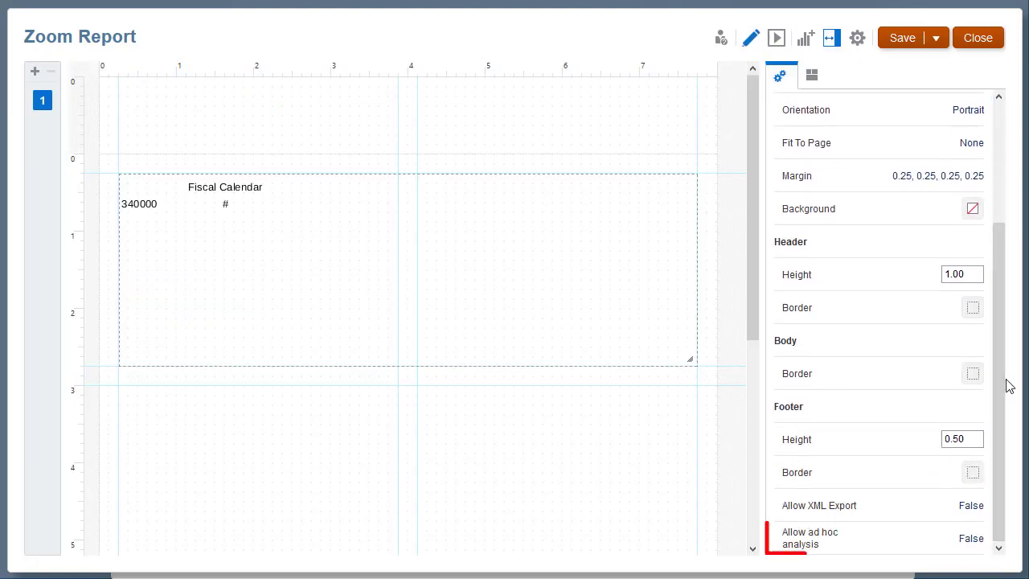
click(971, 540)
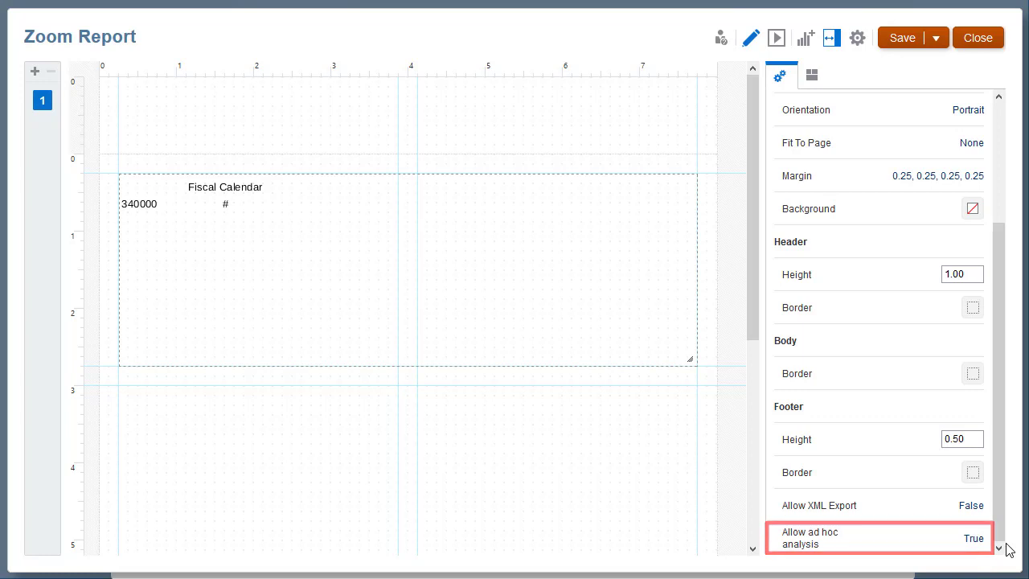
click(776, 39)
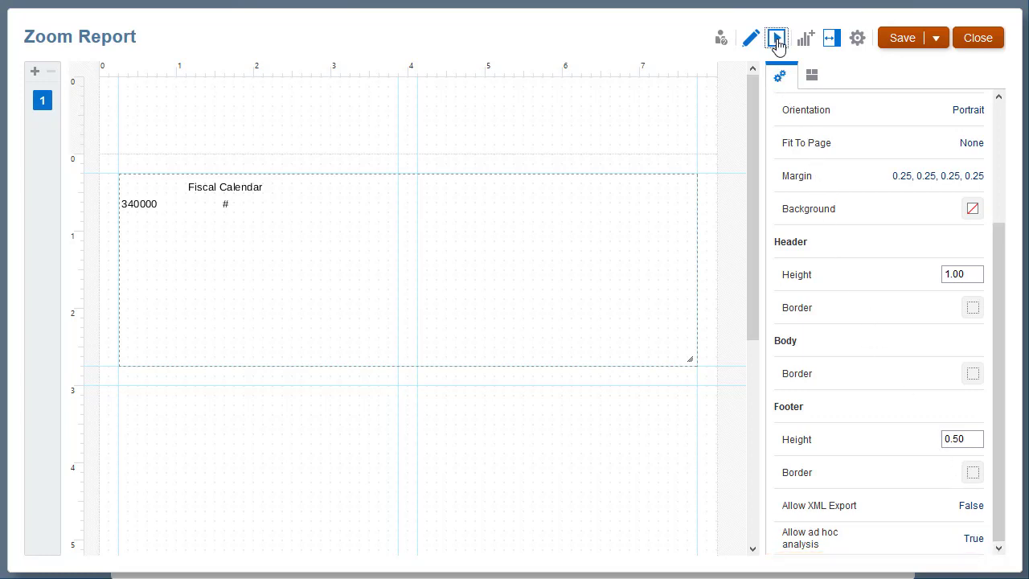
In the preview's Zoom options, set Zoom to Children with Zoom Before True
click(857, 39)
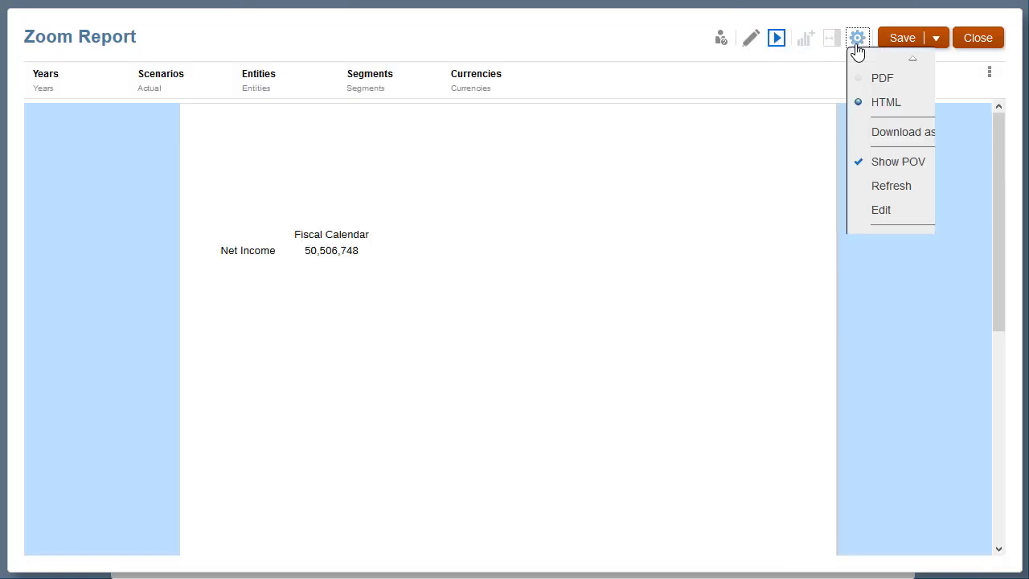
click(914, 319)
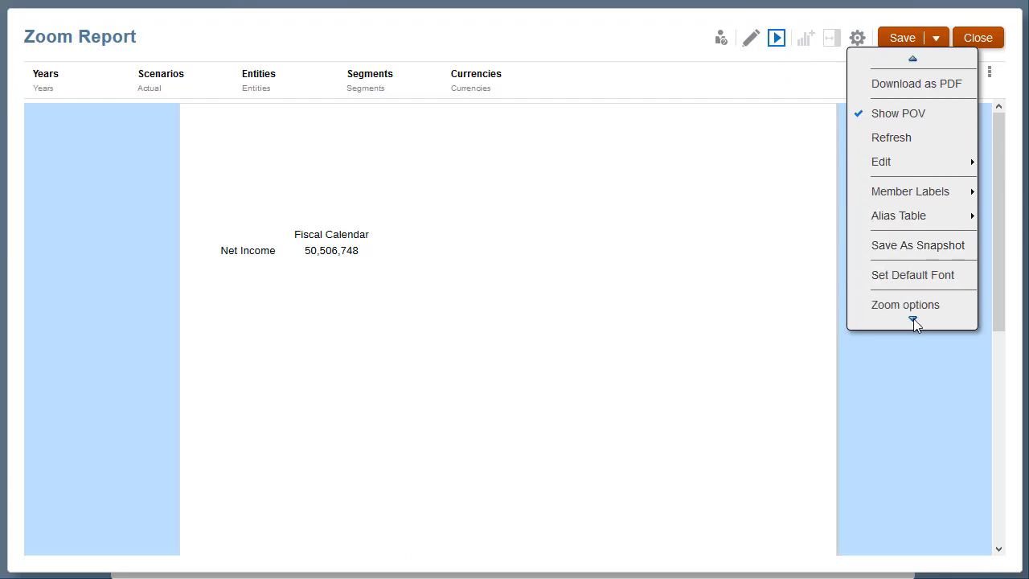
click(889, 307)
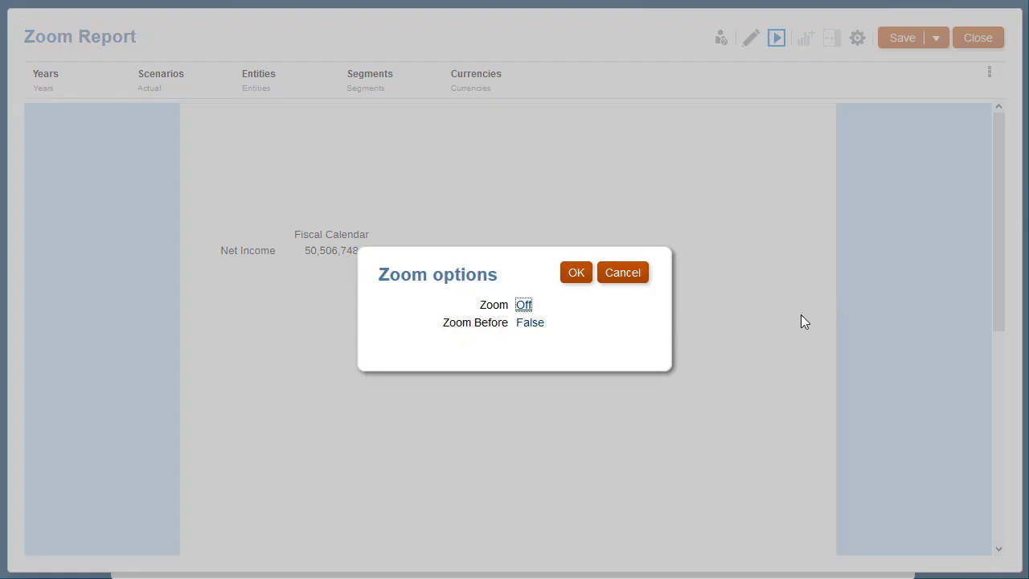
click(525, 309)
click(489, 361)
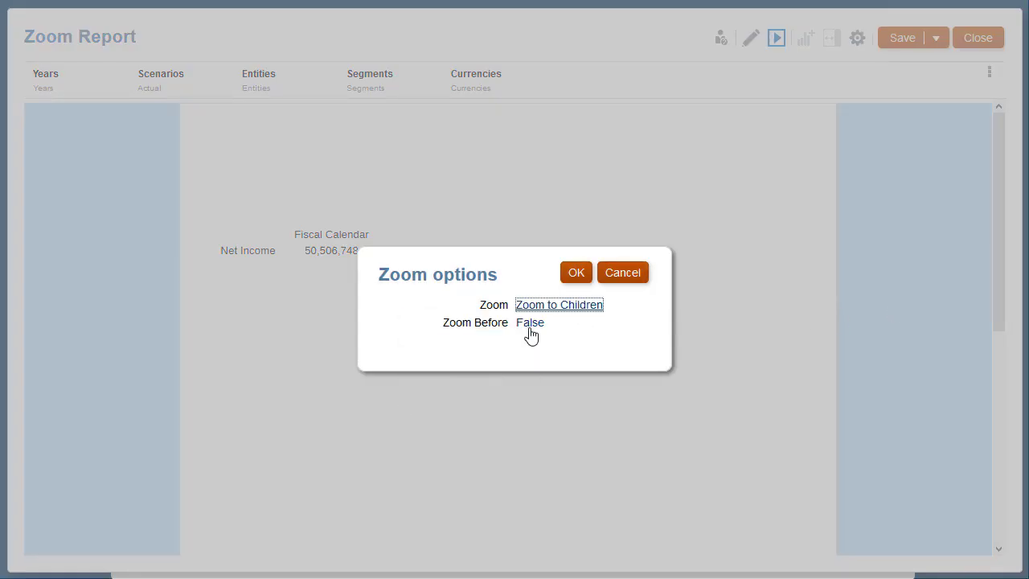
click(530, 322)
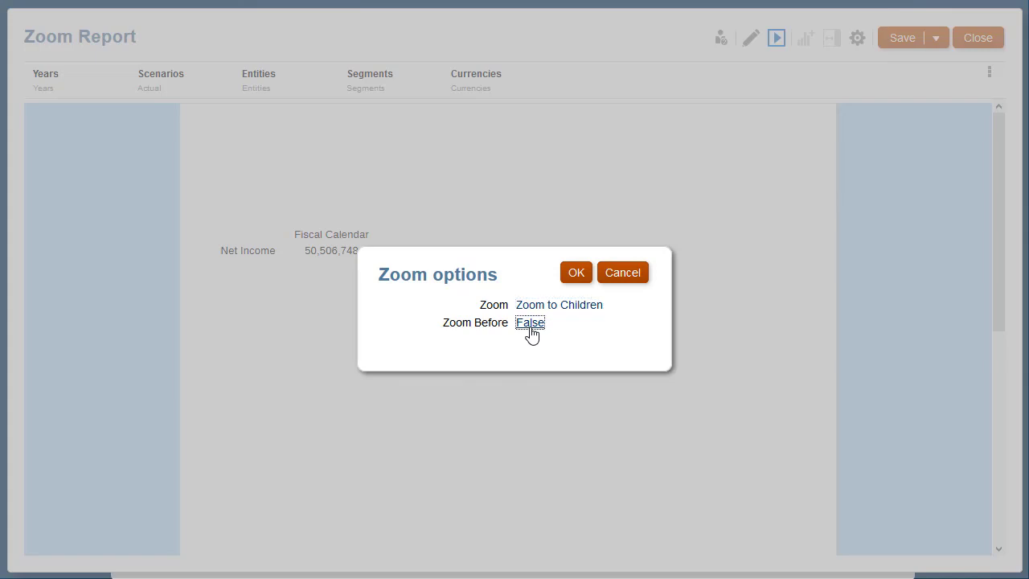
click(576, 273)
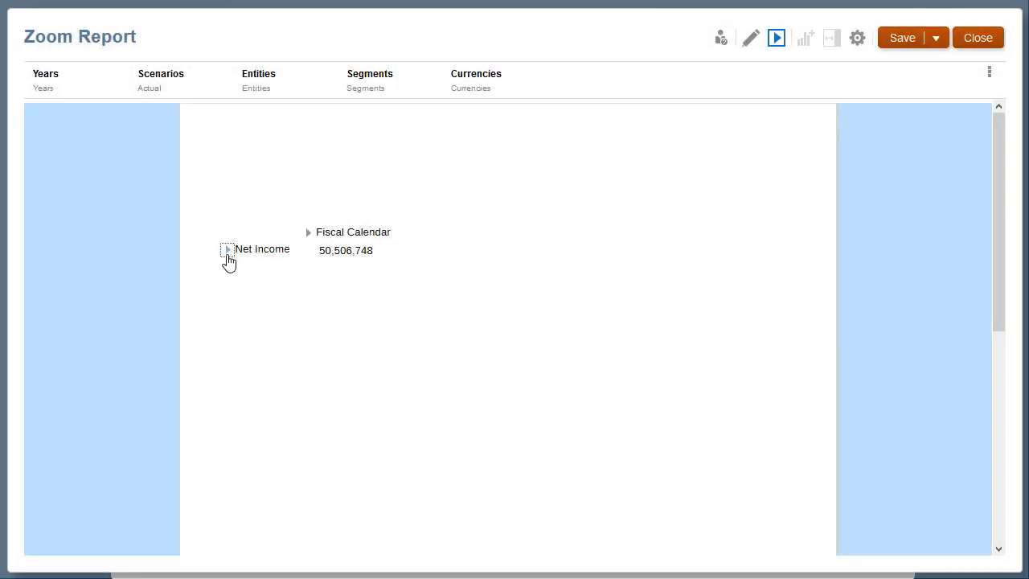
Expand Net Income through Gross Profit rows, and Fiscal Calendar and Quarter1 columns to months
click(227, 250)
click(239, 250)
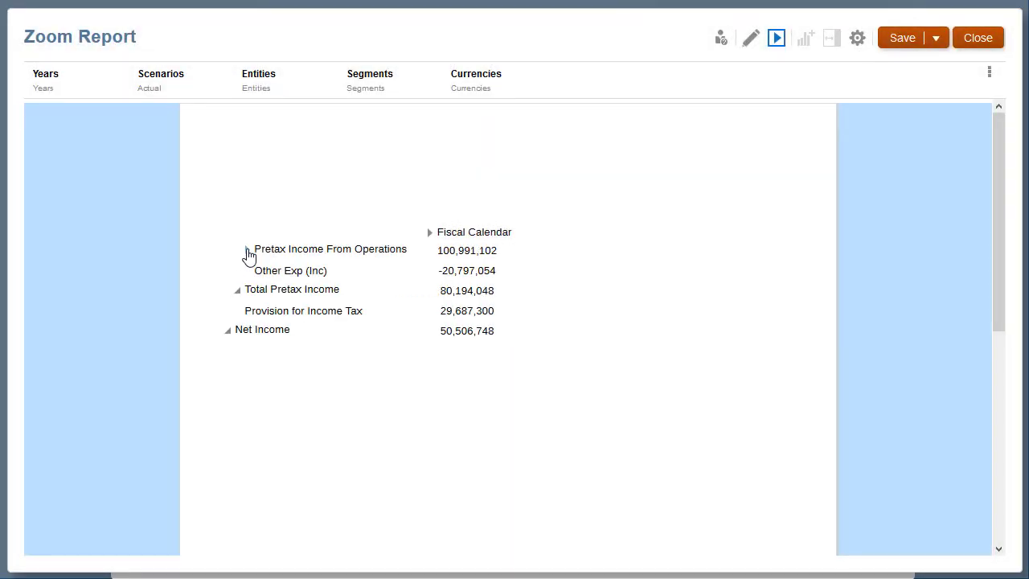
click(248, 250)
click(256, 250)
click(430, 232)
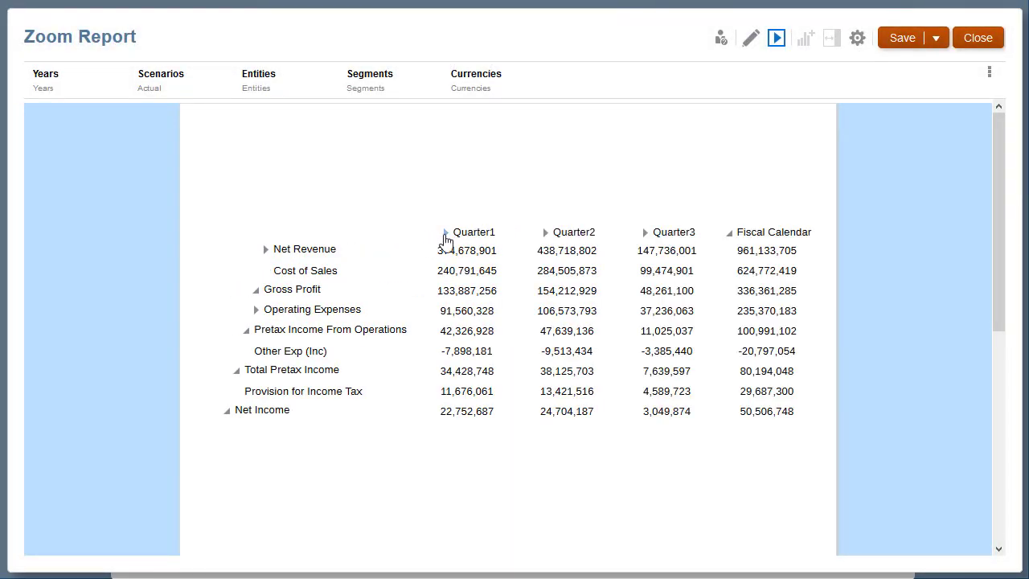
click(444, 234)
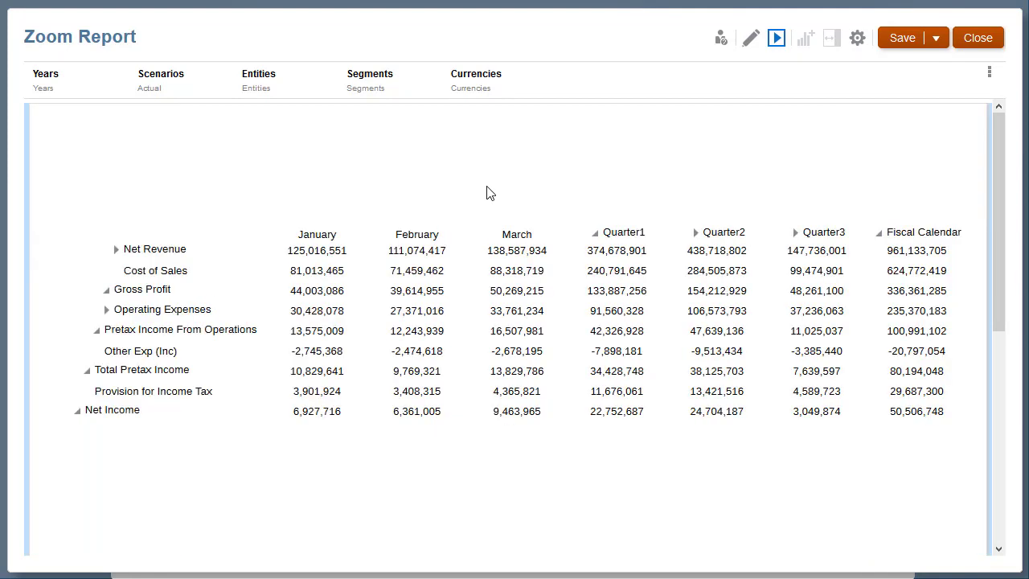